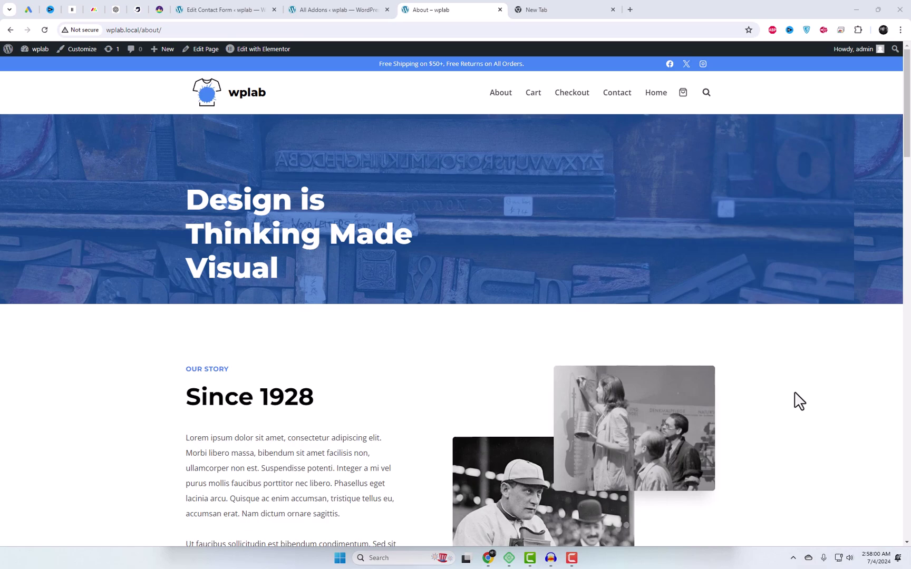
# Examine the Charity Dinner form on the About page, checking its First Name, Last Name, Phone and Email fields.
pyautogui.scroll(-12, 799, 402)
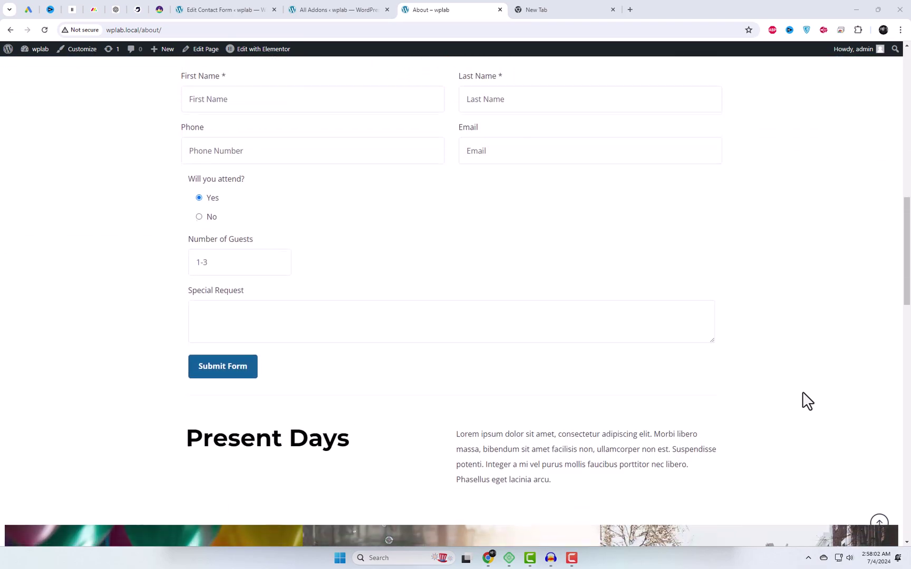
pyautogui.scroll(1, 309, 274)
pyautogui.click(251, 159)
pyautogui.click(522, 161)
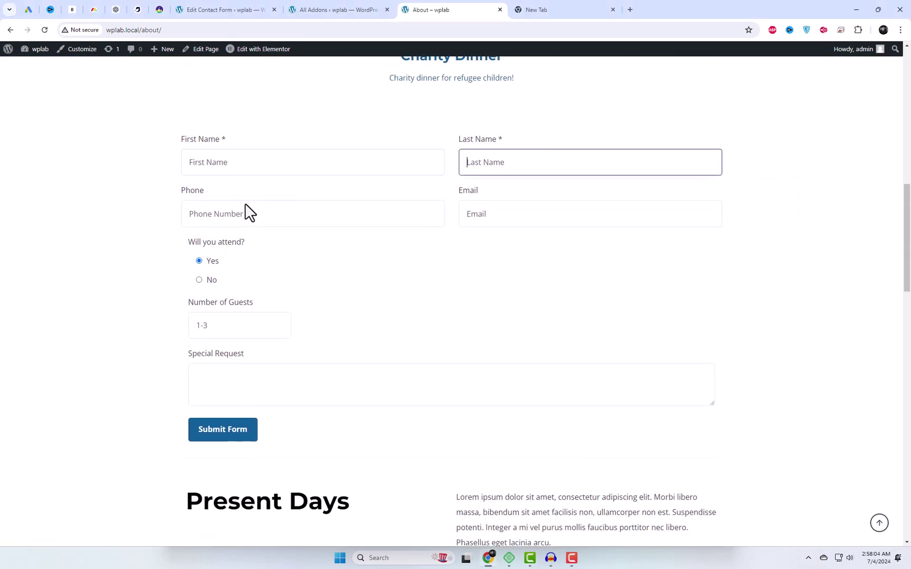
pyautogui.click(316, 214)
pyautogui.click(494, 214)
# Try out the remaining Charity Dinner form fields by answering No to attendance and entering 3 as the number of guests.
pyautogui.click(198, 281)
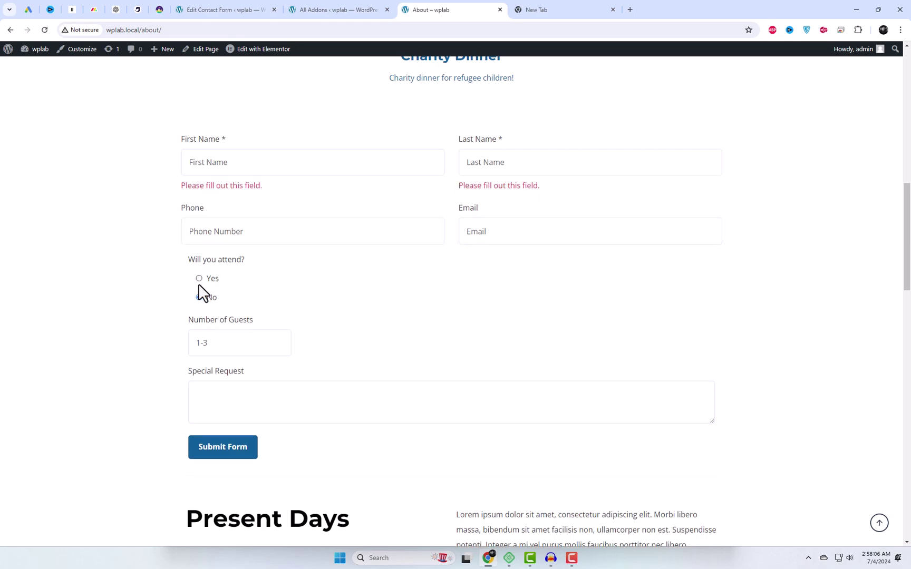
pyautogui.click(207, 343)
pyautogui.write('3')
pyautogui.click(257, 392)
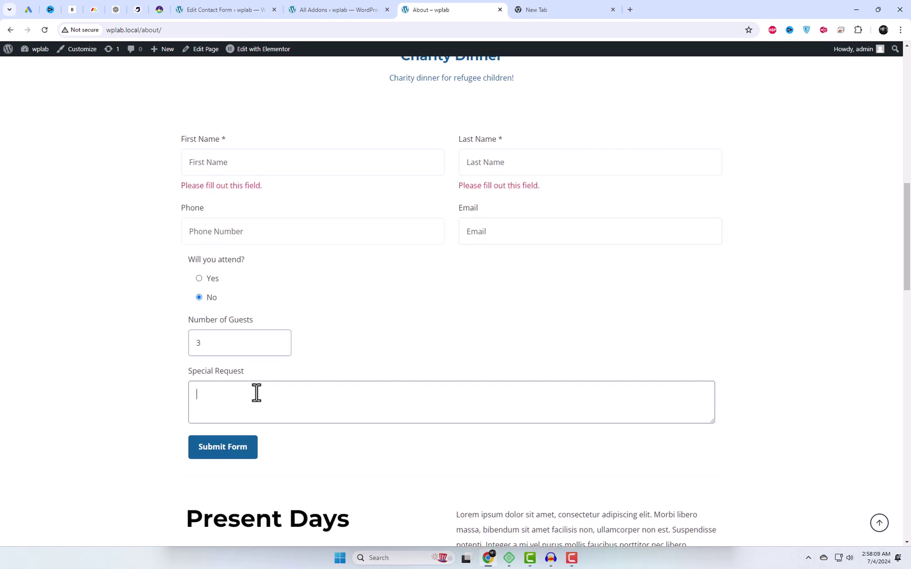
pyautogui.click(867, 290)
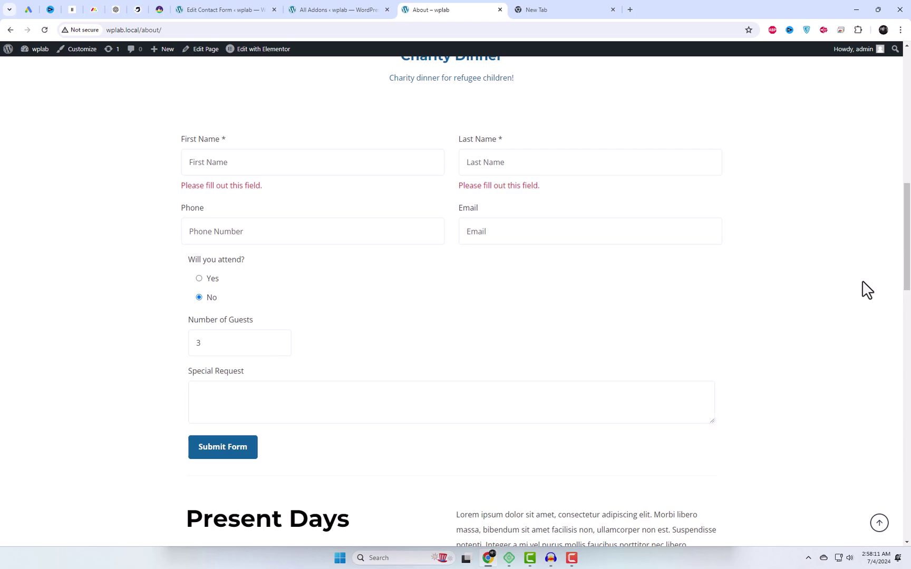
pyautogui.middleClick(373, 7)
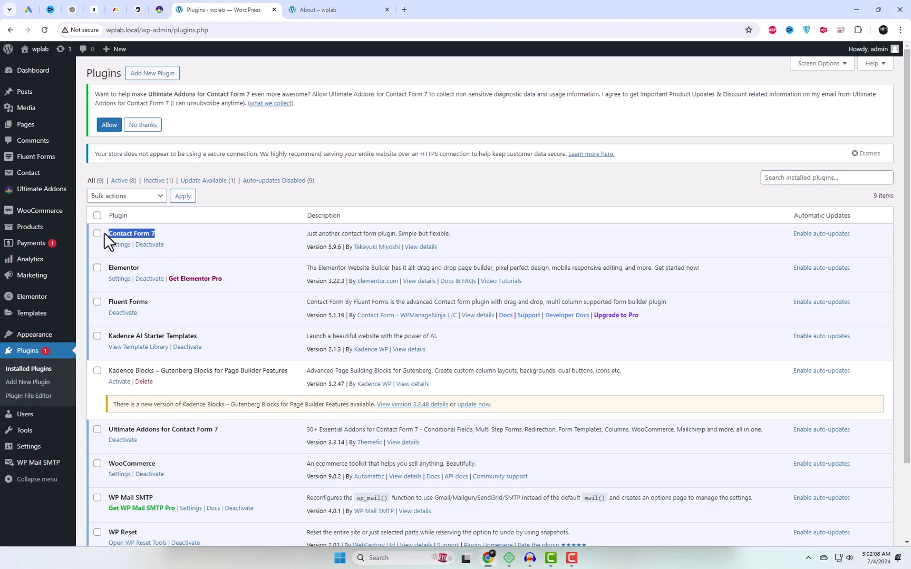
# Copy the plugin name Ultimate Addons for Contact Form 7 from the installed plugins and search for it among new plugins to add.
pyautogui.click(252, 446)
pyautogui.moveTo(220, 429); pyautogui.dragTo(115, 430)
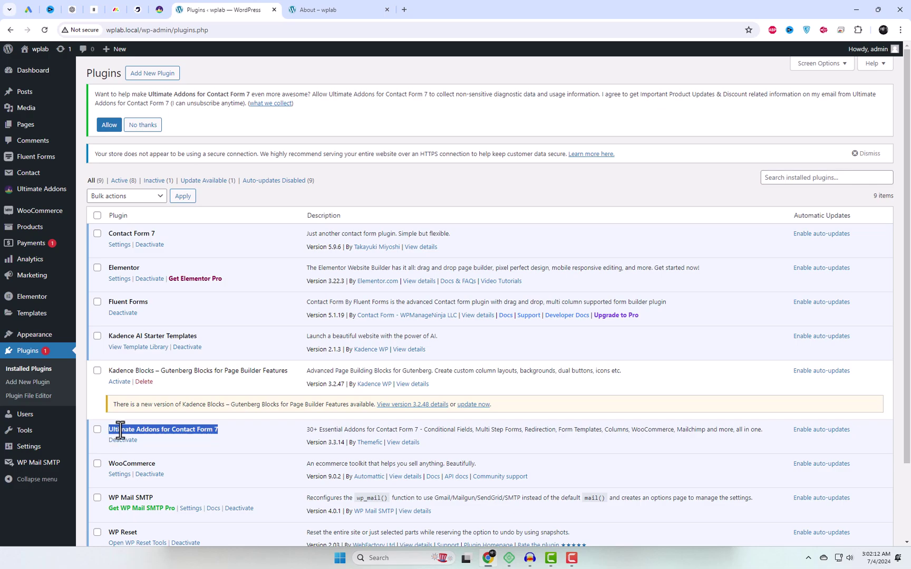
pyautogui.rightClick(117, 432)
pyautogui.click(167, 330)
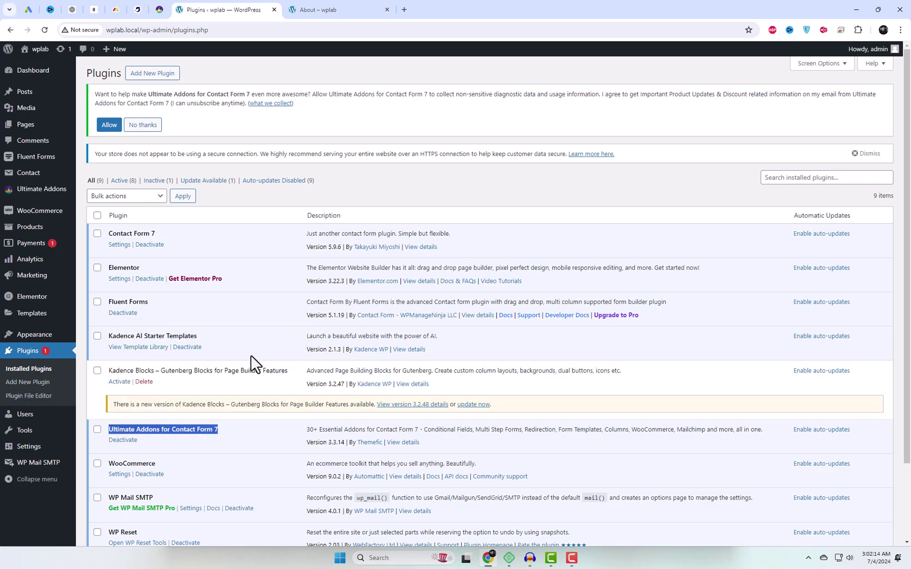
pyautogui.click(148, 77)
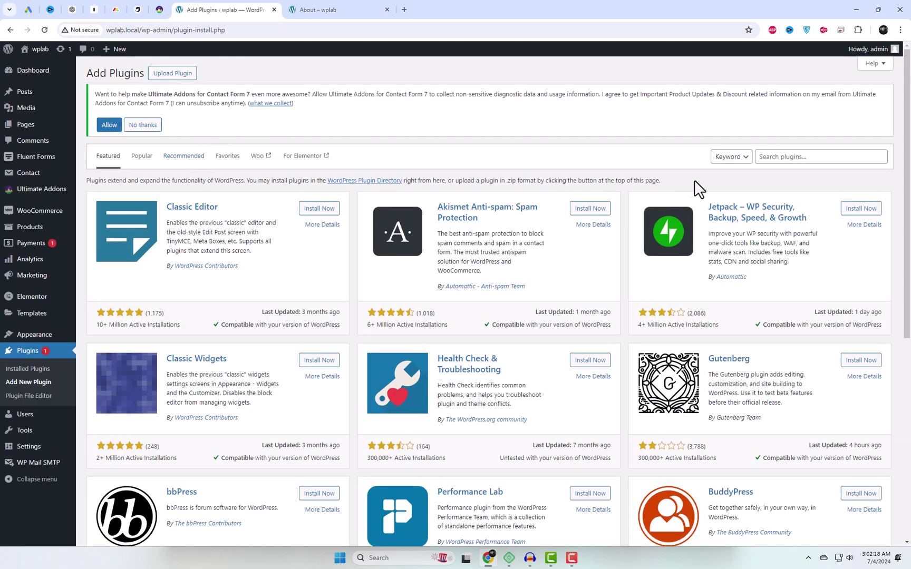
pyautogui.click(773, 156)
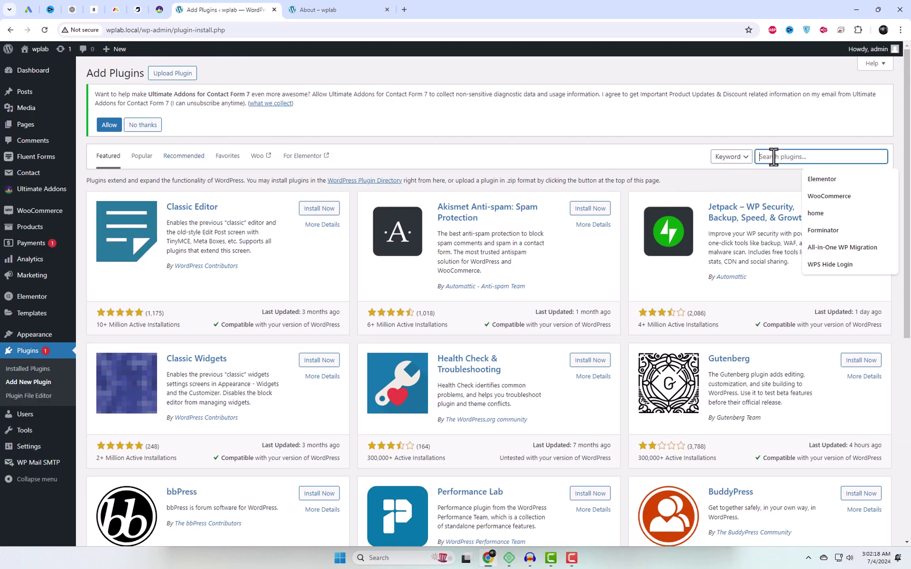
pyautogui.hotkey('ctrl', 'v')
pyautogui.press('Return')
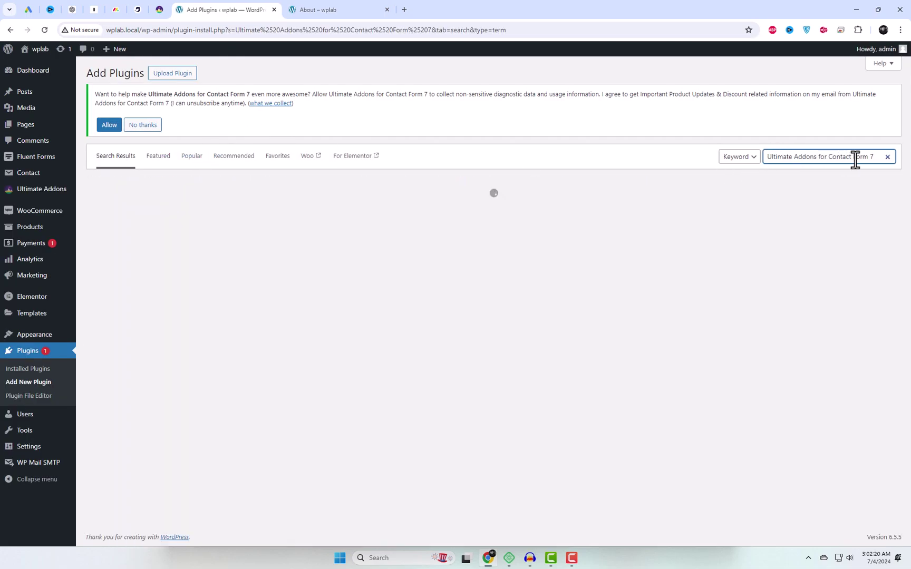
pyautogui.moveTo(875, 157); pyautogui.dragTo(754, 174)
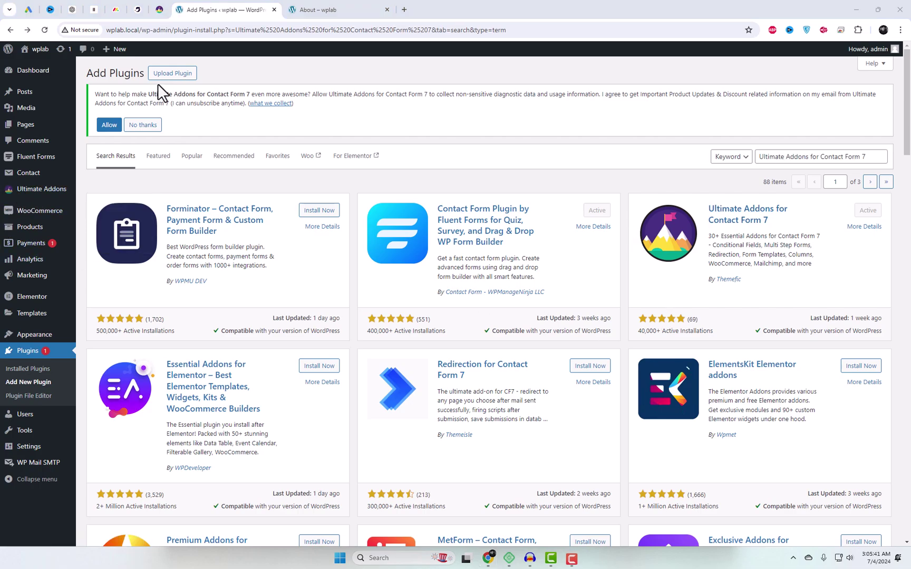
# Open the All Addons page of Ultimate Addons and search the page for "free" to locate the free addons.
pyautogui.moveTo(36, 188)
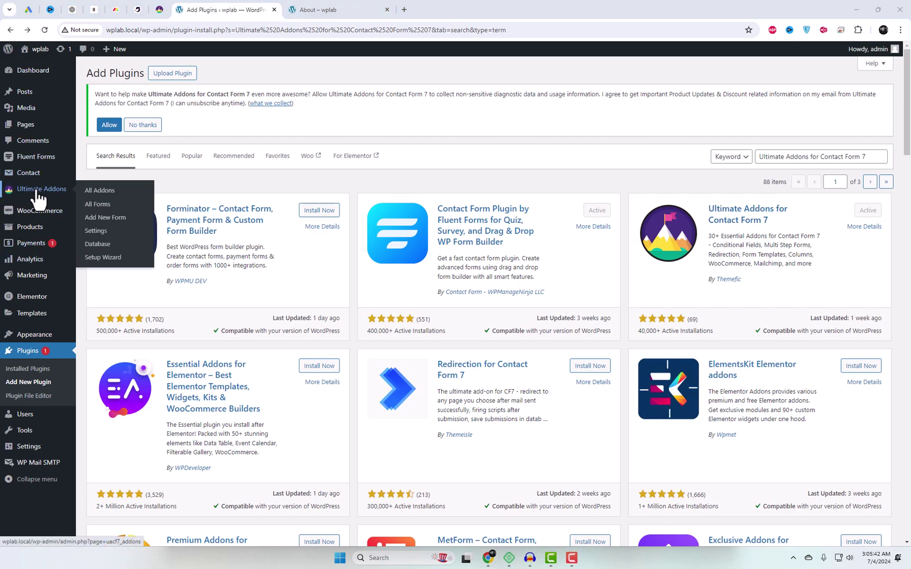
pyautogui.click(94, 191)
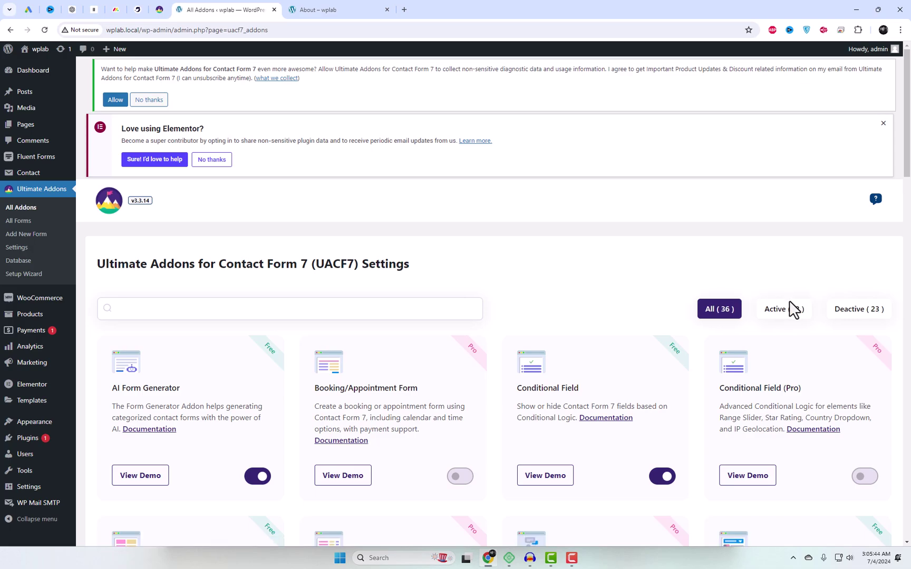
pyautogui.scroll(-1, 831, 331)
pyautogui.hotkey('ctrl', 'f')
pyautogui.write('free')
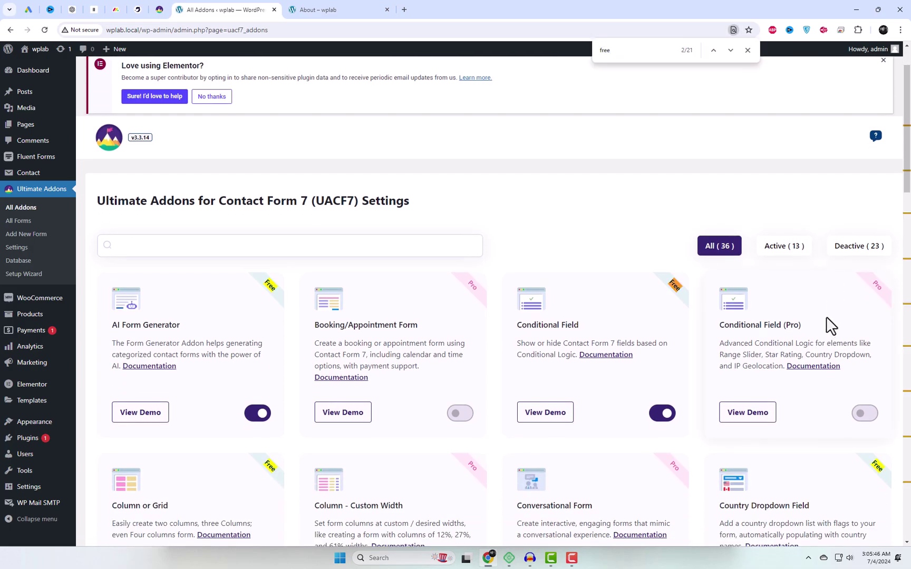
# Toggle the free Column or Grid addon and turn off the Placeholder Styling addon in the addons list.
pyautogui.scroll(-2, 754, 337)
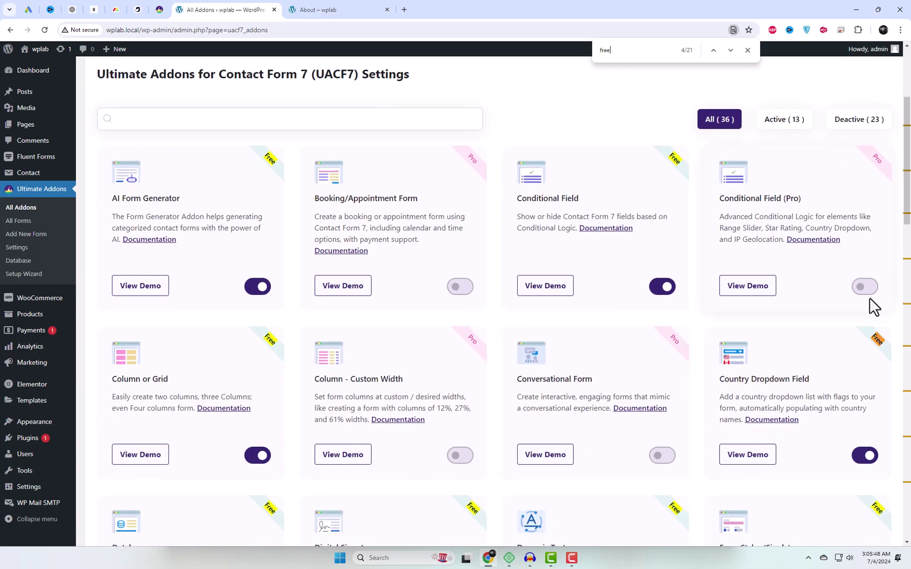
pyautogui.scroll(-1, 778, 331)
pyautogui.click(256, 392)
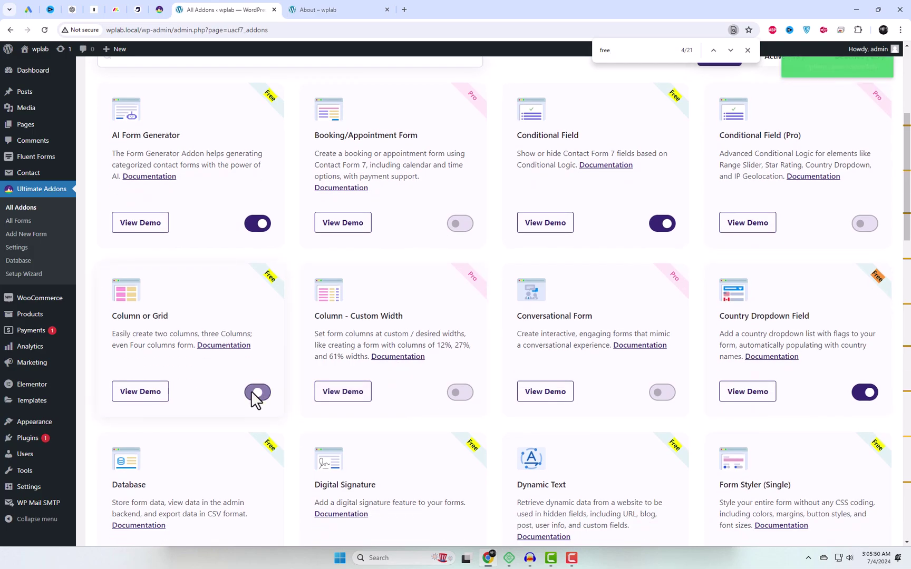
pyautogui.scroll(-6, 817, 421)
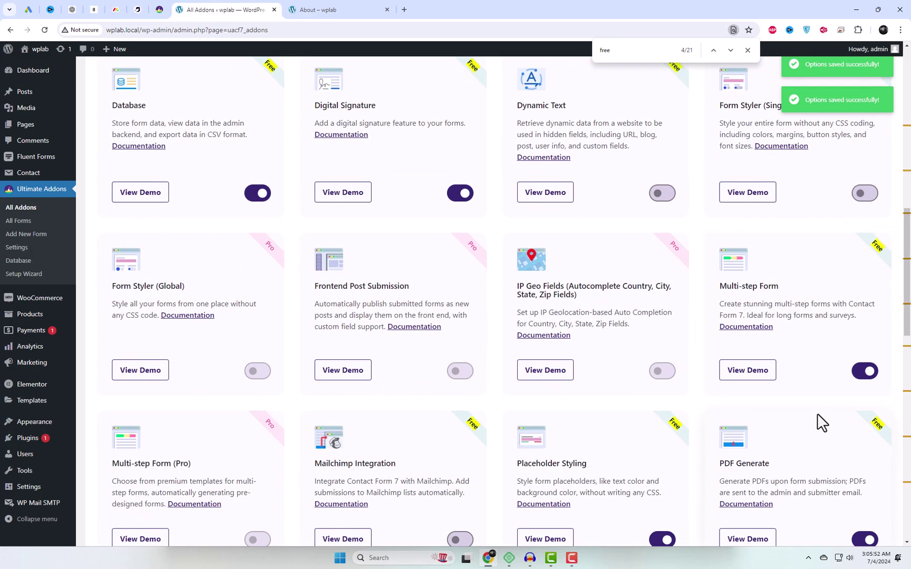
pyautogui.scroll(-2, 819, 419)
pyautogui.scroll(-1, 823, 419)
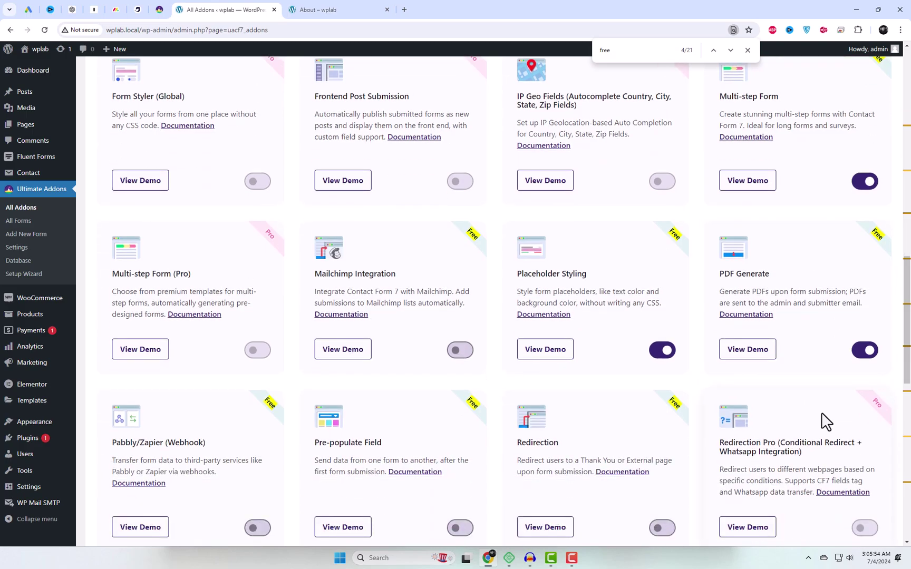
pyautogui.scroll(-2, 826, 421)
pyautogui.click(662, 223)
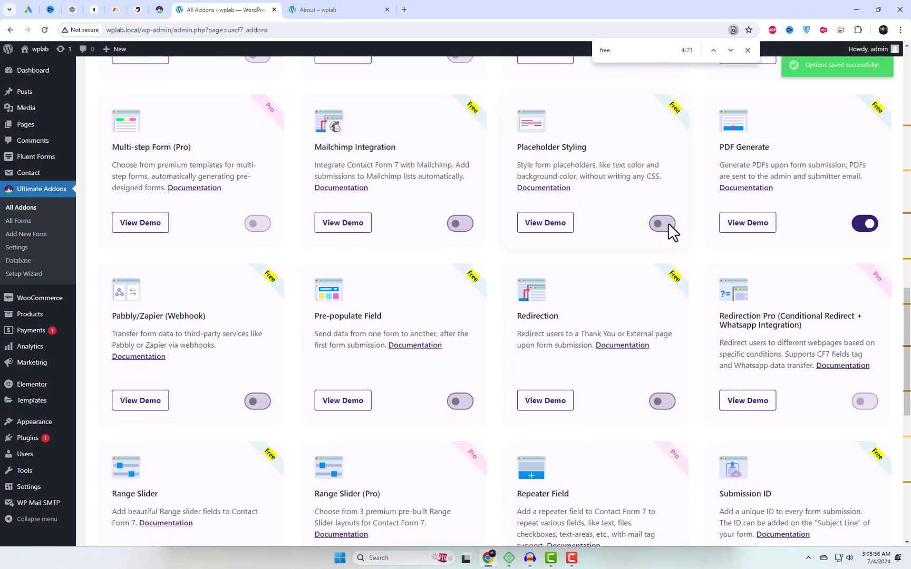
pyautogui.scroll(11, 744, 329)
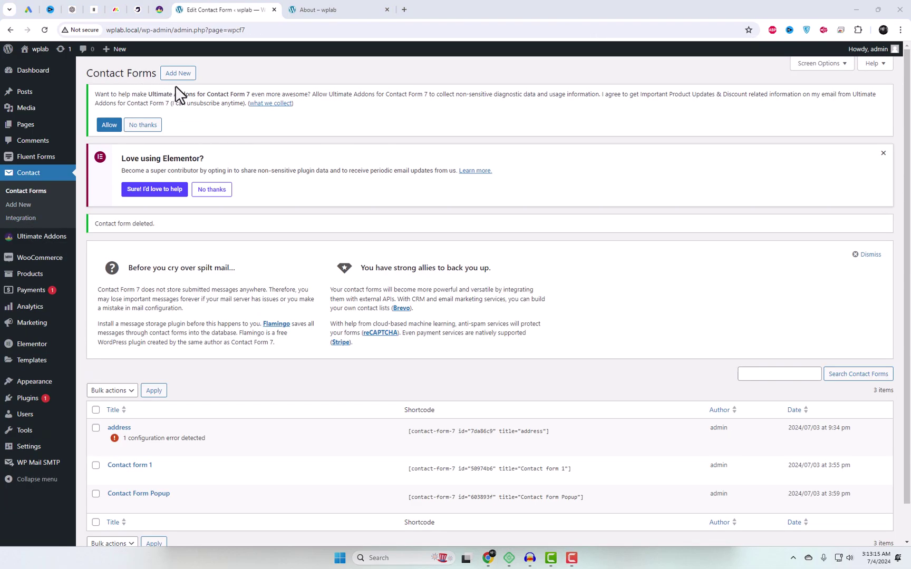
# Create a new contact form and generate its content with Form Generator AI, choosing Form and the Charity Dinner type.
pyautogui.click(187, 76)
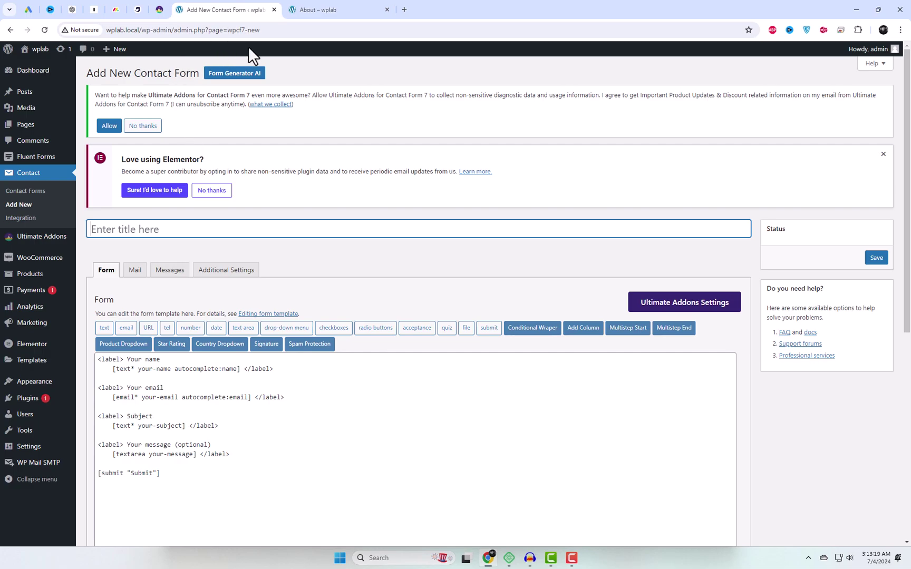
pyautogui.click(245, 77)
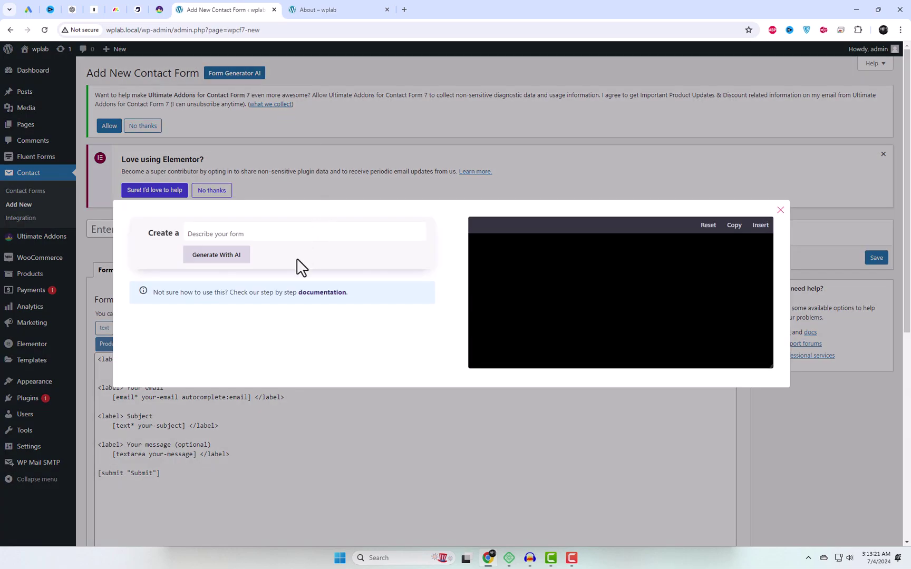
pyautogui.click(230, 232)
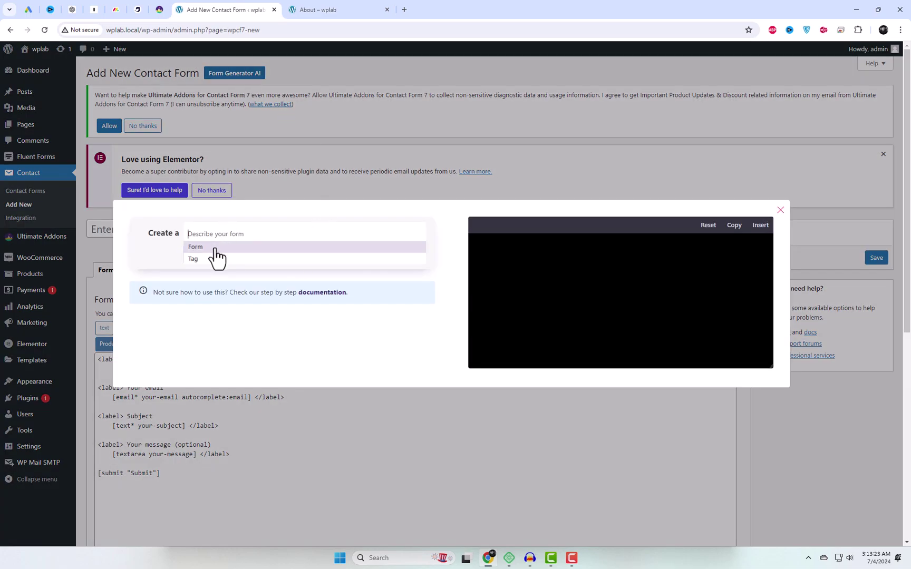
pyautogui.click(215, 248)
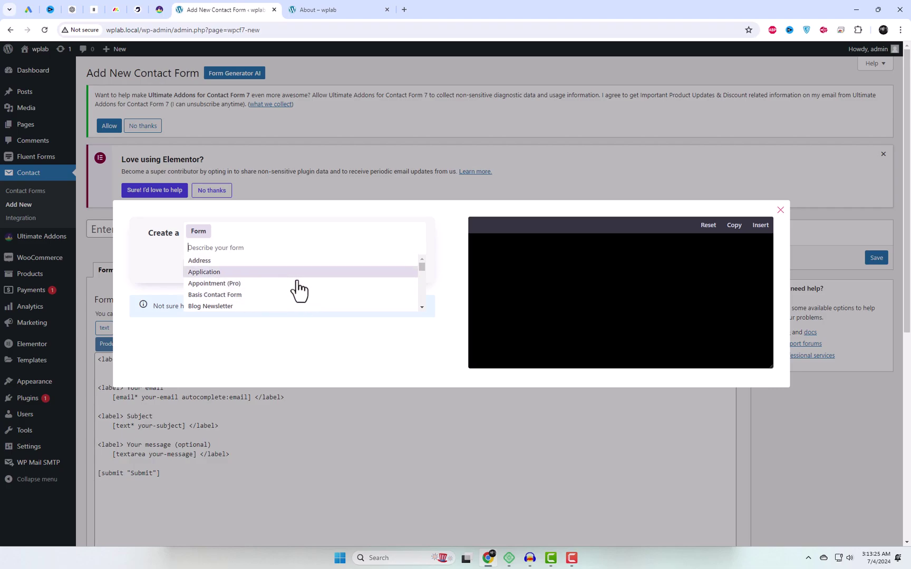
pyautogui.scroll(-2, 298, 290)
pyautogui.scroll(-2, 301, 292)
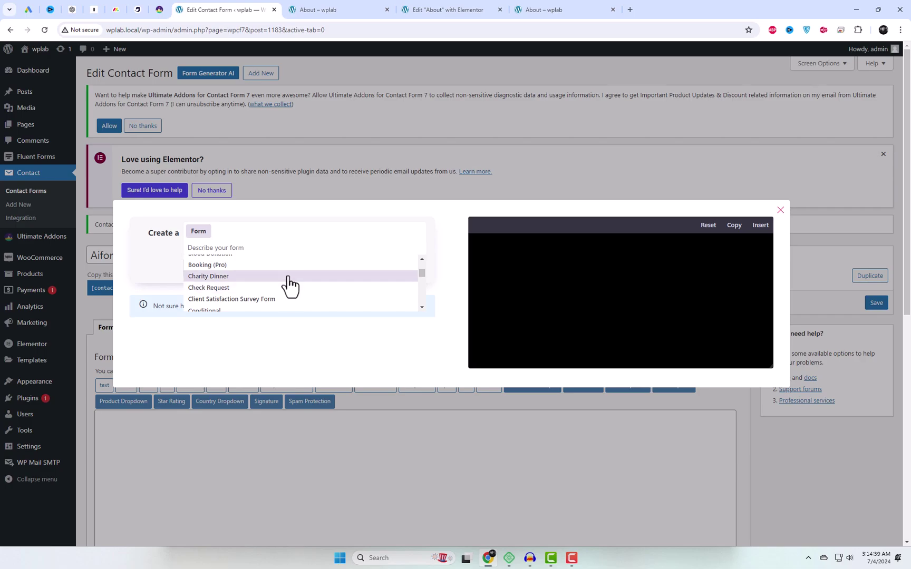
pyautogui.click(290, 276)
pyautogui.click(232, 269)
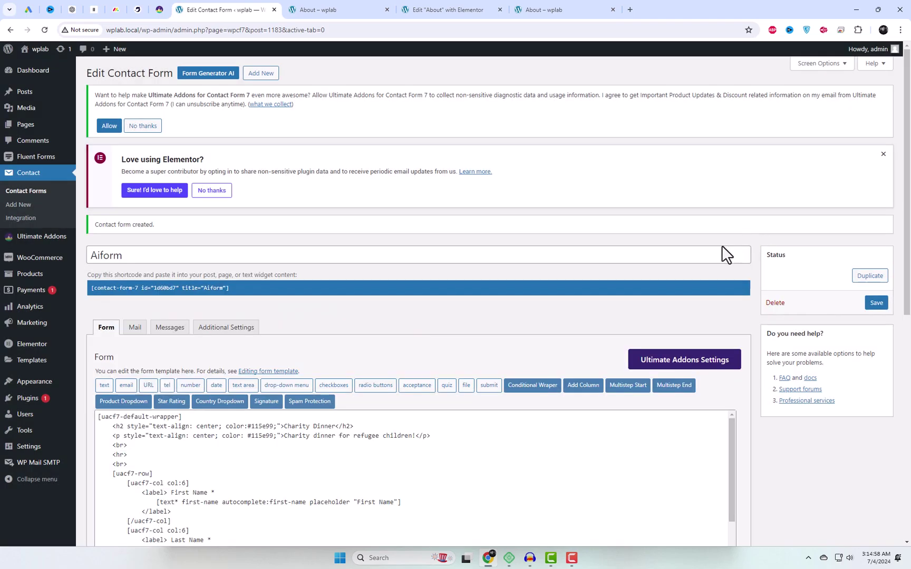
# Copy the Aiform contact form's shortcode and open the About page for editing in Elementor.
pyautogui.scroll(-2, 157, 79)
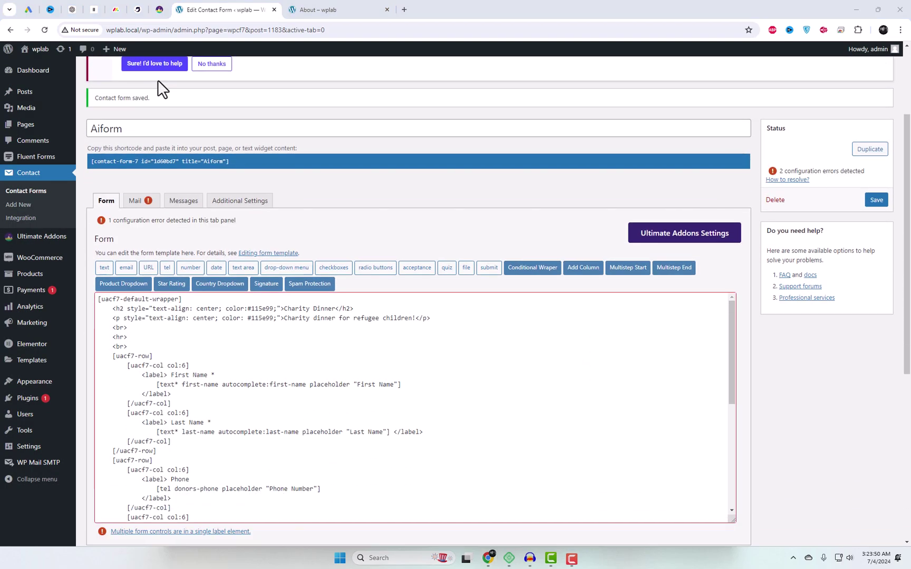
pyautogui.click(207, 164)
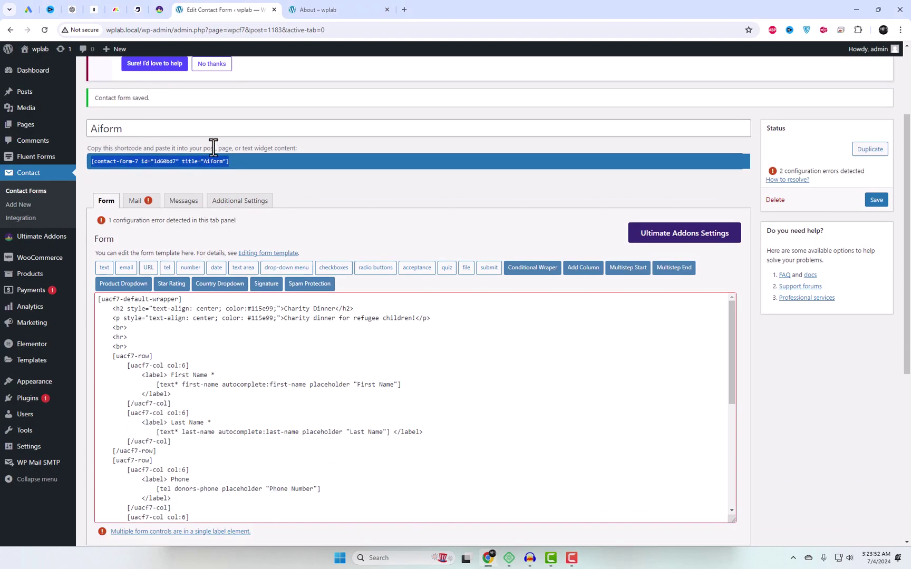
pyautogui.click(331, 8)
pyautogui.middleClick(244, 53)
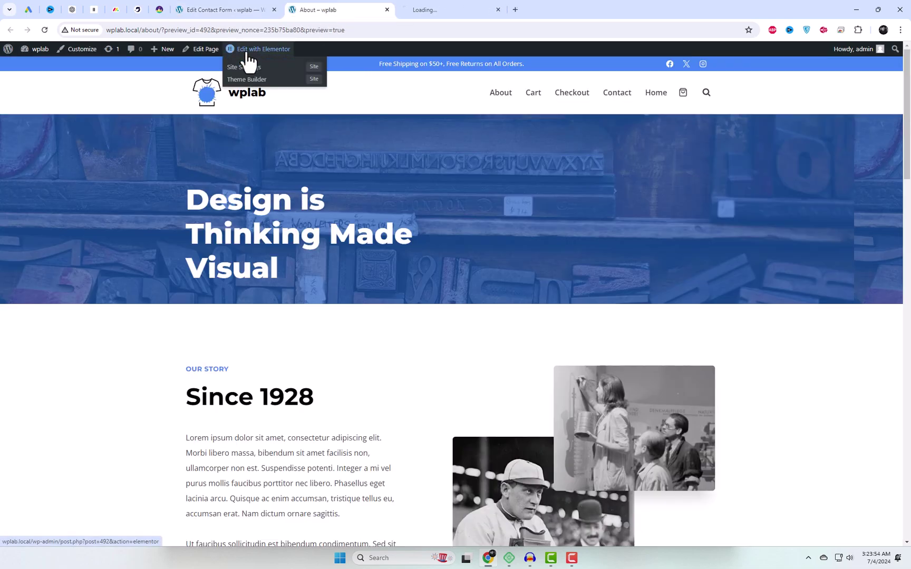
pyautogui.scroll(-1, 842, 423)
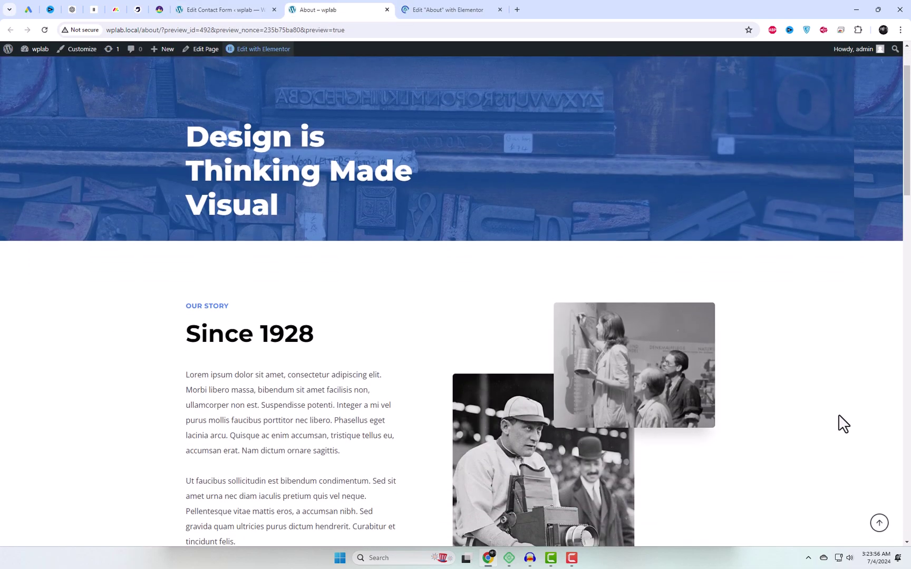
pyautogui.scroll(1, 842, 423)
pyautogui.click(485, 9)
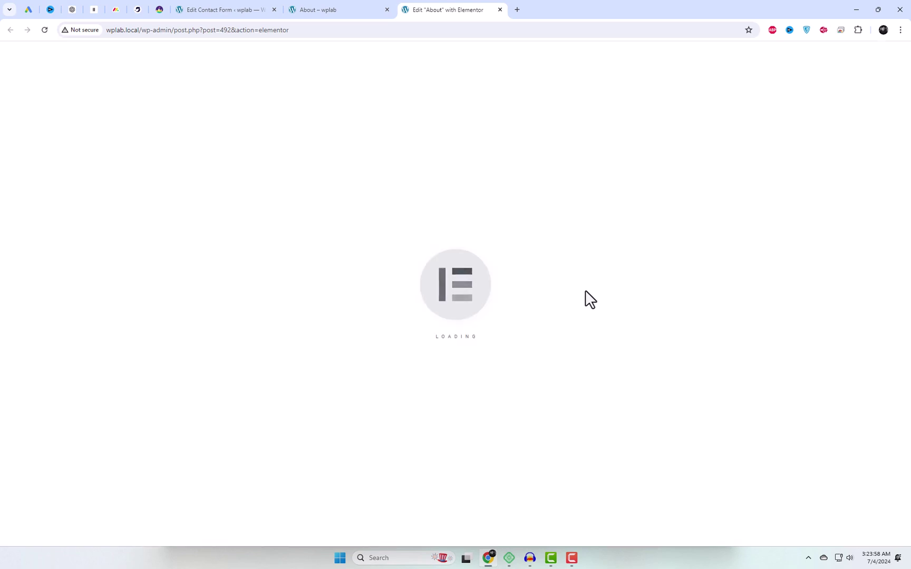
# Add a Shortcode widget to the empty container above Present Days and set its shortcode to [contact-form-7 id="1d60bd7" title="Aiform"].
pyautogui.scroll(-7, 608, 350)
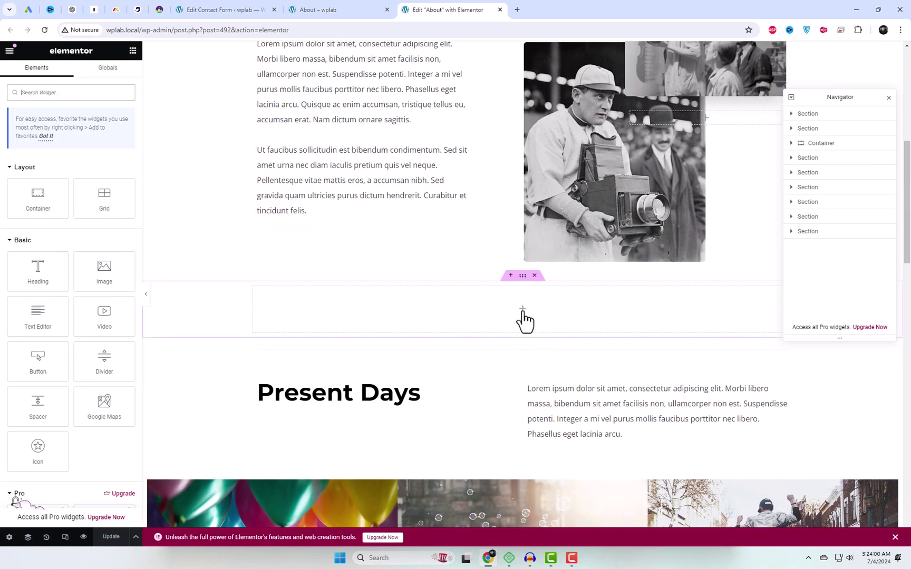
pyautogui.click(71, 92)
pyautogui.write('shor')
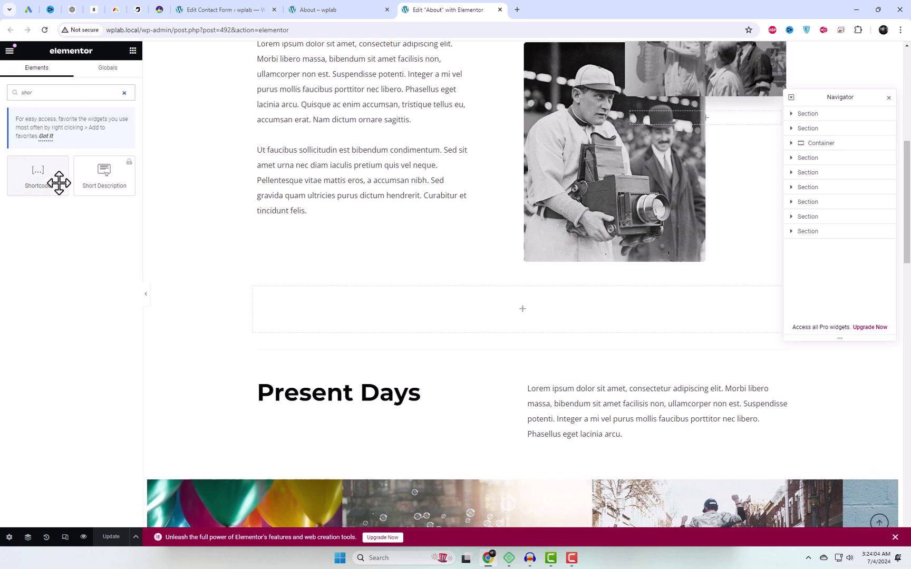
pyautogui.moveTo(59, 183); pyautogui.dragTo(443, 311)
pyautogui.click(58, 177)
pyautogui.write('[contact-form-7 id="1d60bd7" title="AIform"]')
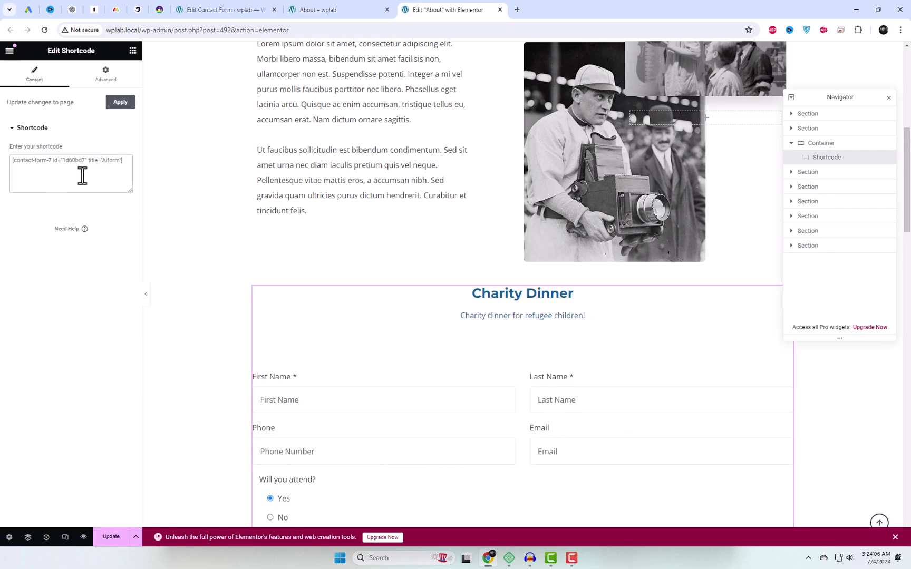
# Update the About page and open its preview at the Charity Dinner form.
pyautogui.scroll(-2, 632, 376)
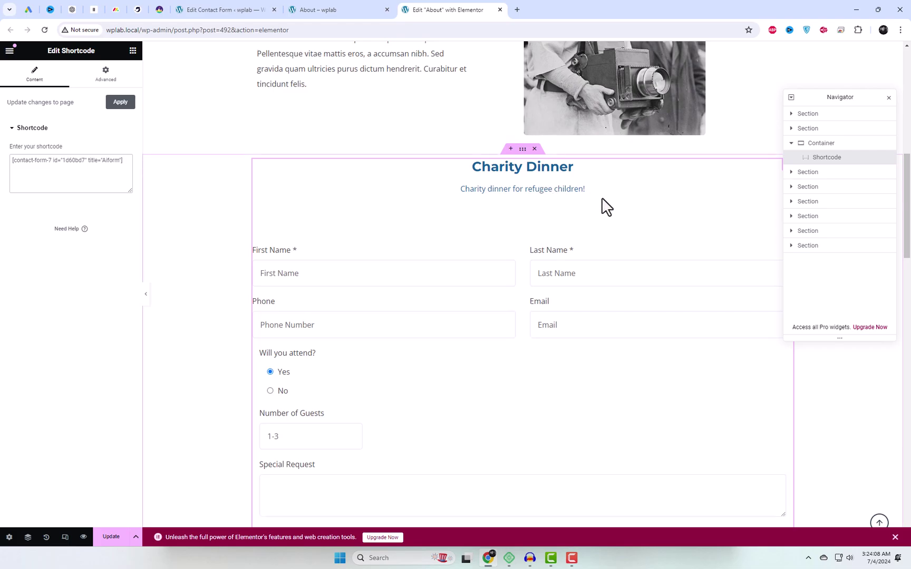
pyautogui.scroll(-1, 606, 205)
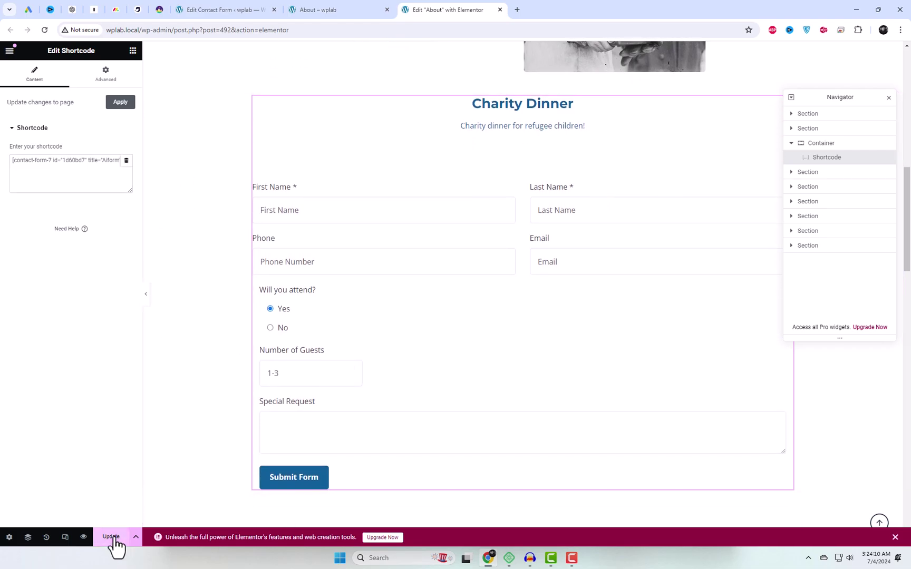
pyautogui.click(82, 537)
pyautogui.scroll(-10, 685, 318)
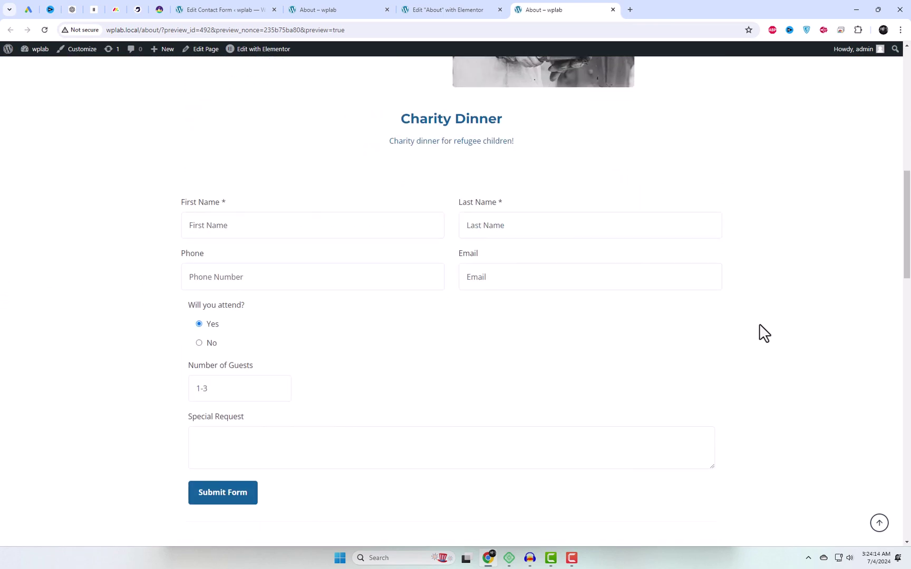
# Try out the Charity Dinner form's fields in the preview, answering No to "Will you attend?".
pyautogui.click(262, 170)
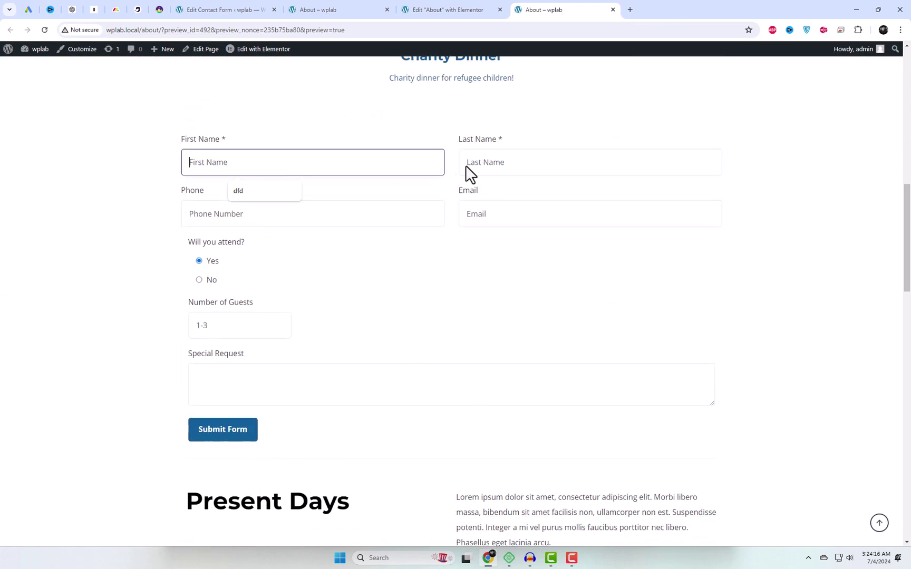
pyautogui.click(469, 173)
pyautogui.click(280, 224)
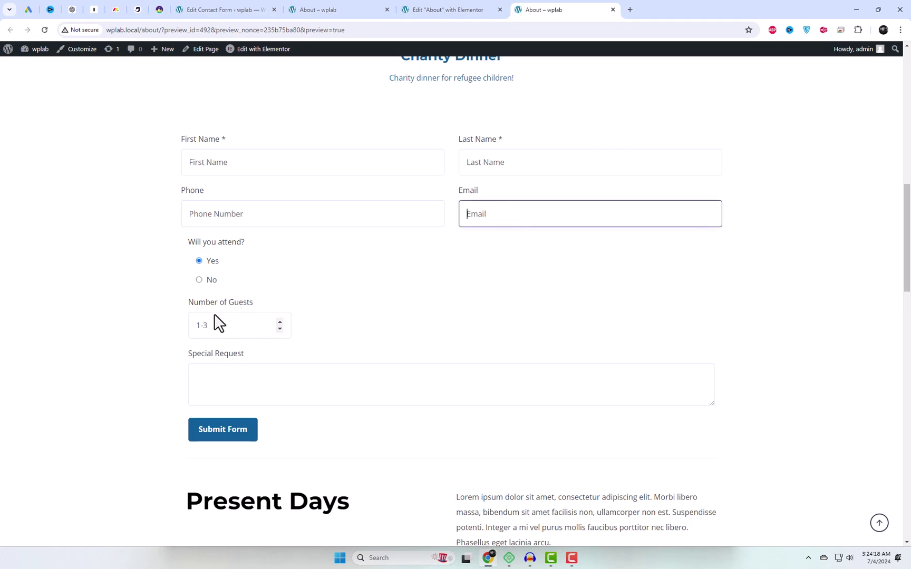
pyautogui.click(199, 281)
pyautogui.click(216, 382)
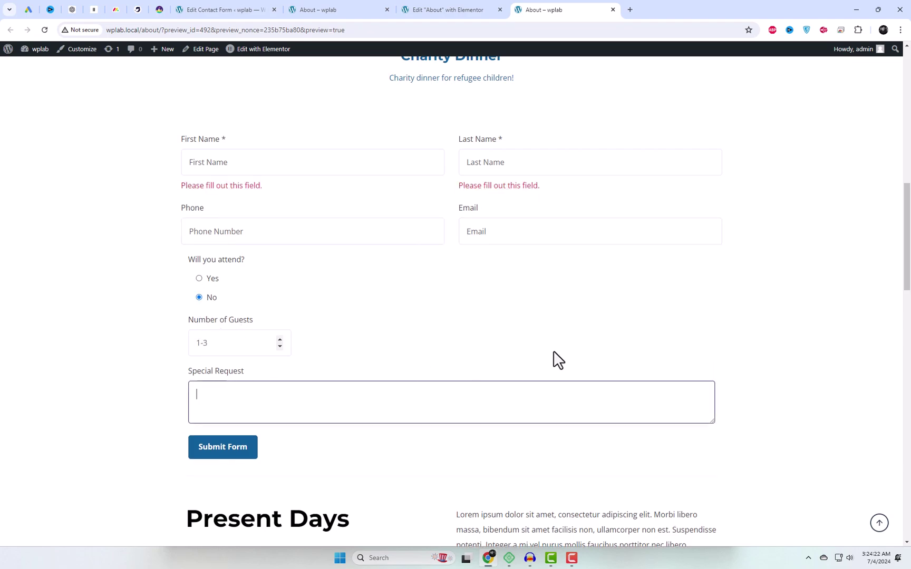
# Return to the Aiform contact form editor and start a new contact form, leaving without saving changes.
pyautogui.click(214, 9)
pyautogui.scroll(3, 353, 169)
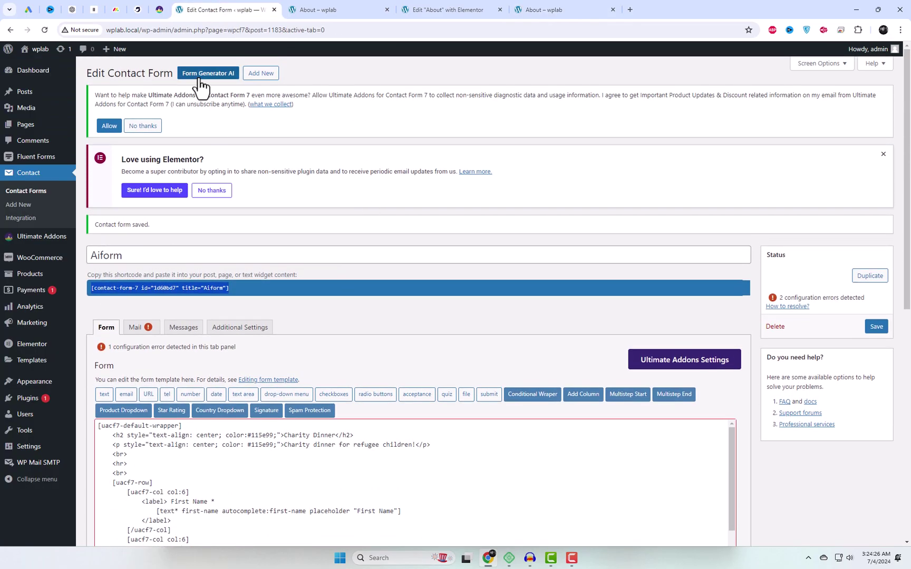
pyautogui.click(262, 74)
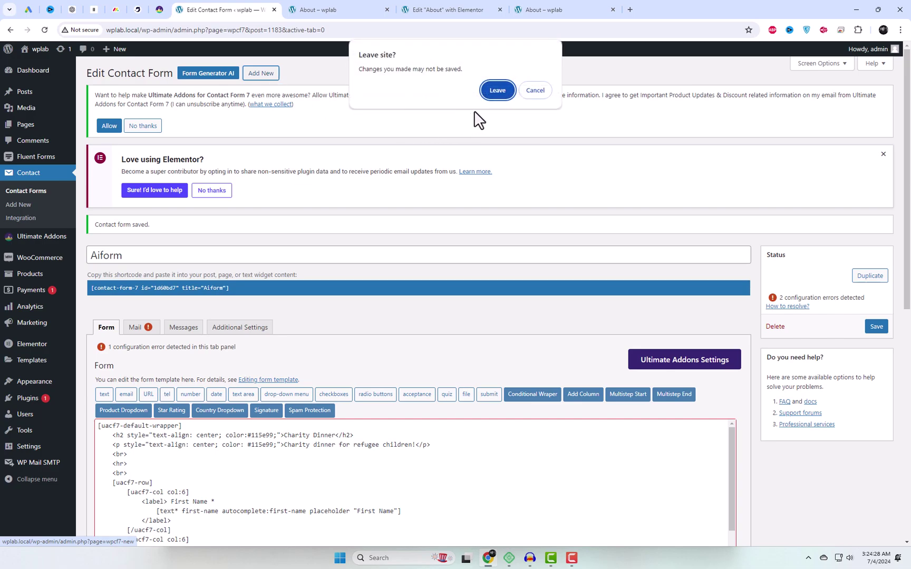
pyautogui.click(495, 91)
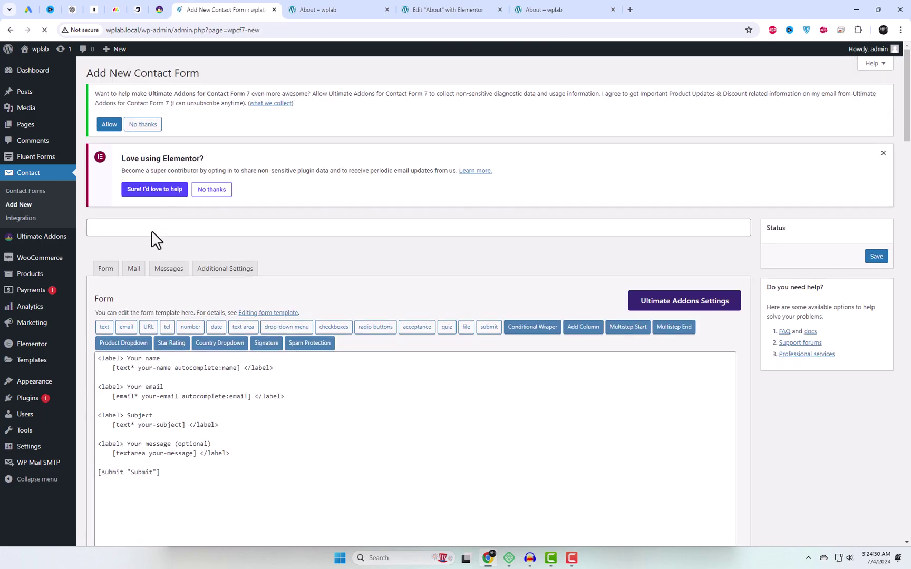
# Generate form code with Form Generator AI, choosing Form and the Donation Form type.
pyautogui.click(241, 75)
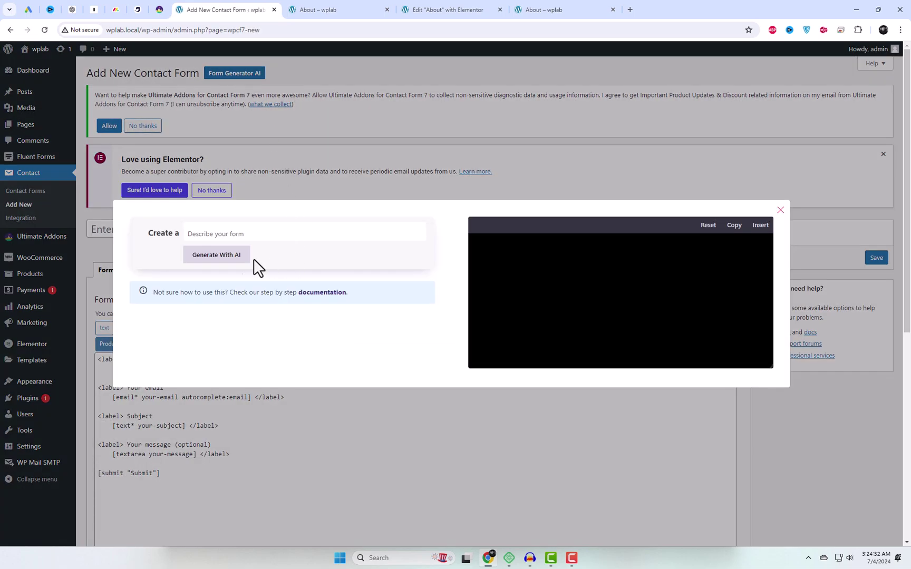
pyautogui.click(206, 234)
pyautogui.write('form')
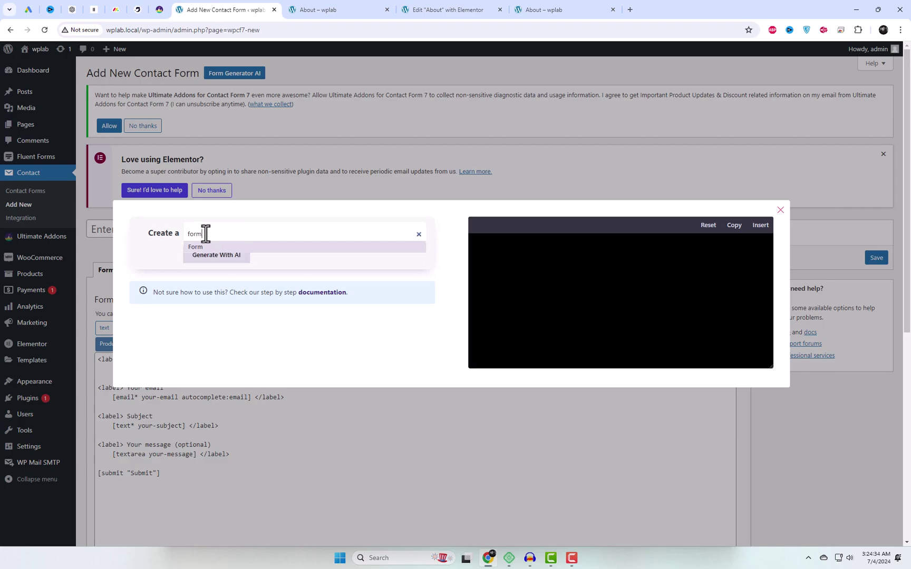
pyautogui.click(211, 247)
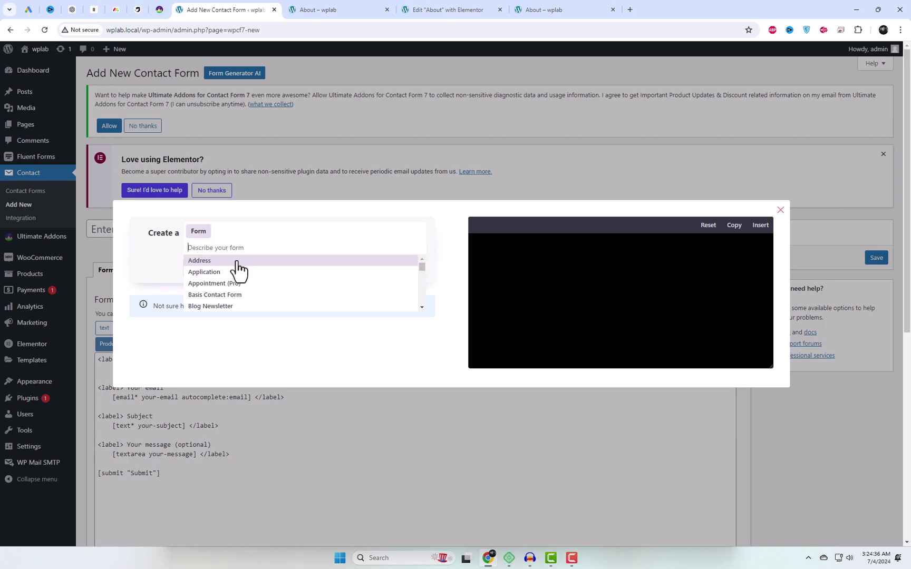
pyautogui.click(421, 307)
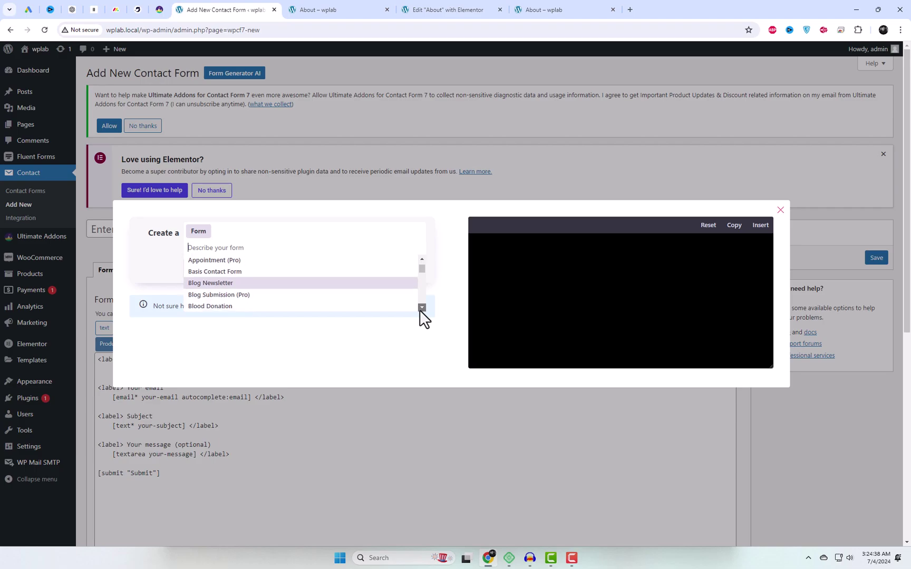
pyautogui.click(421, 308)
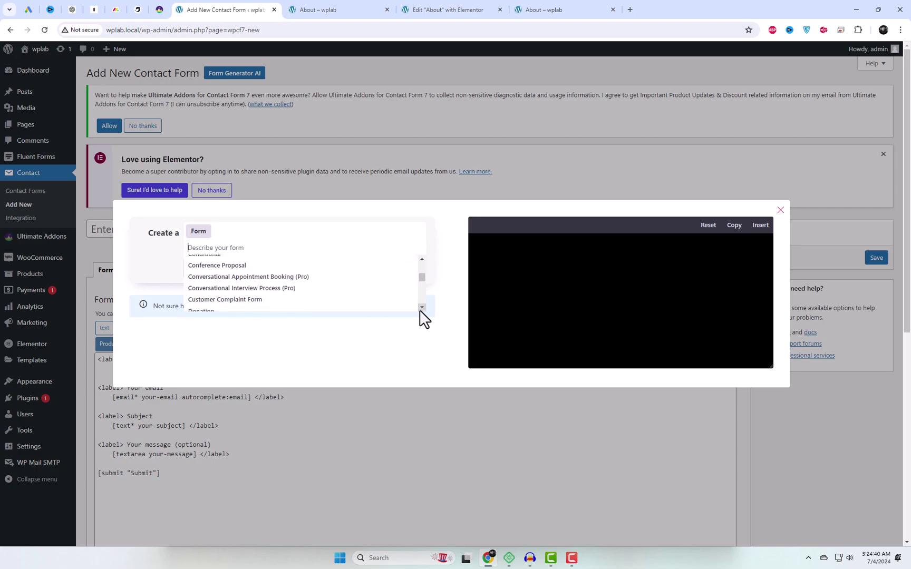
pyautogui.click(422, 308)
pyautogui.click(422, 308)
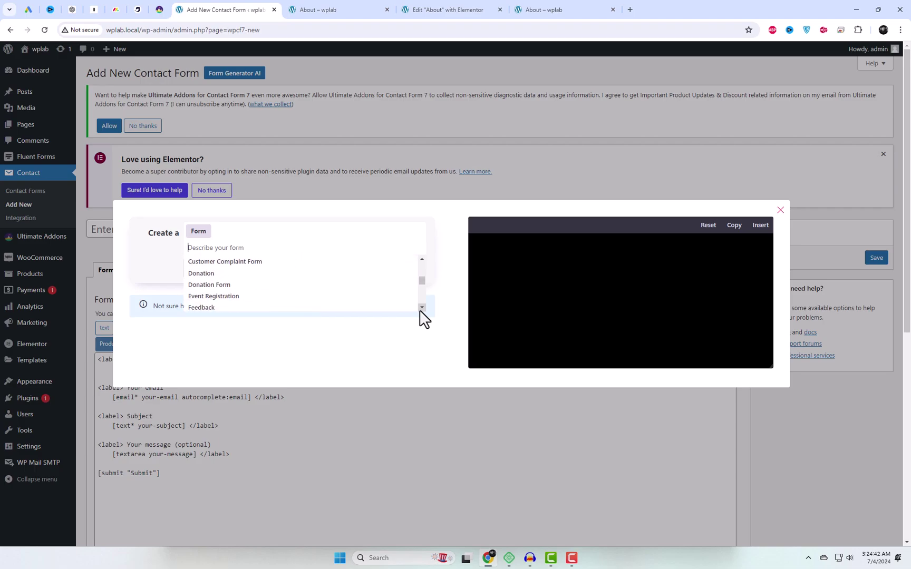
pyautogui.click(213, 289)
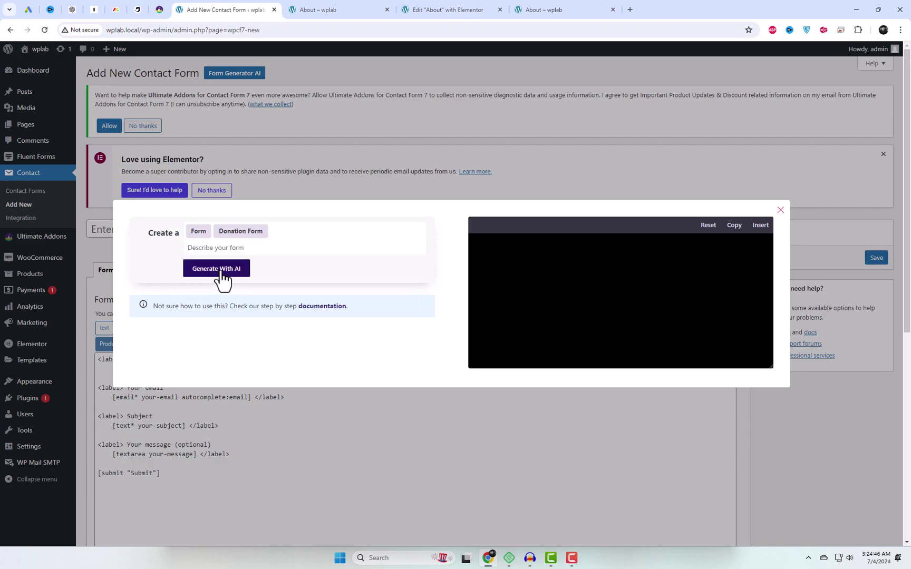
pyautogui.click(228, 270)
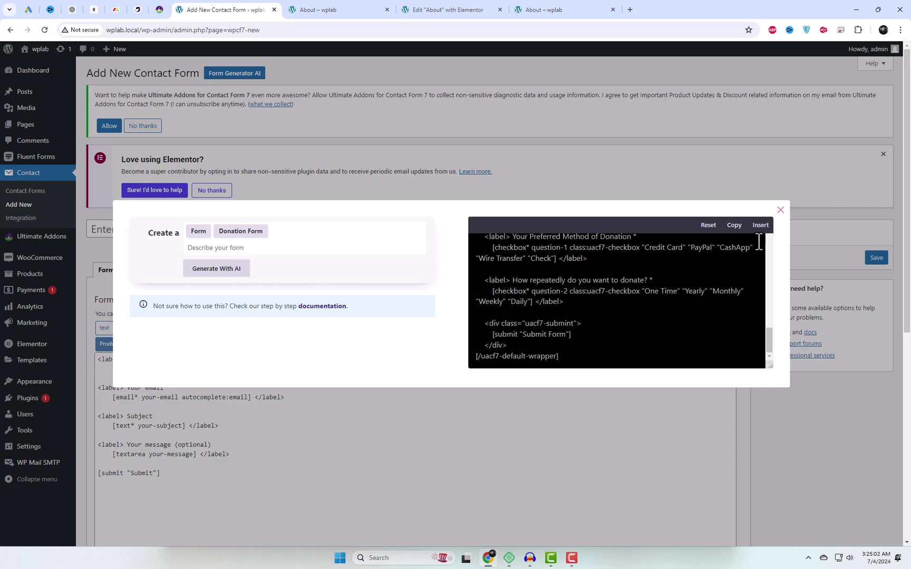
# Insert the generated code into the form template and save the contact form with the title Donation Form.
pyautogui.click(760, 226)
pyautogui.click(188, 225)
pyautogui.write('Donation Form')
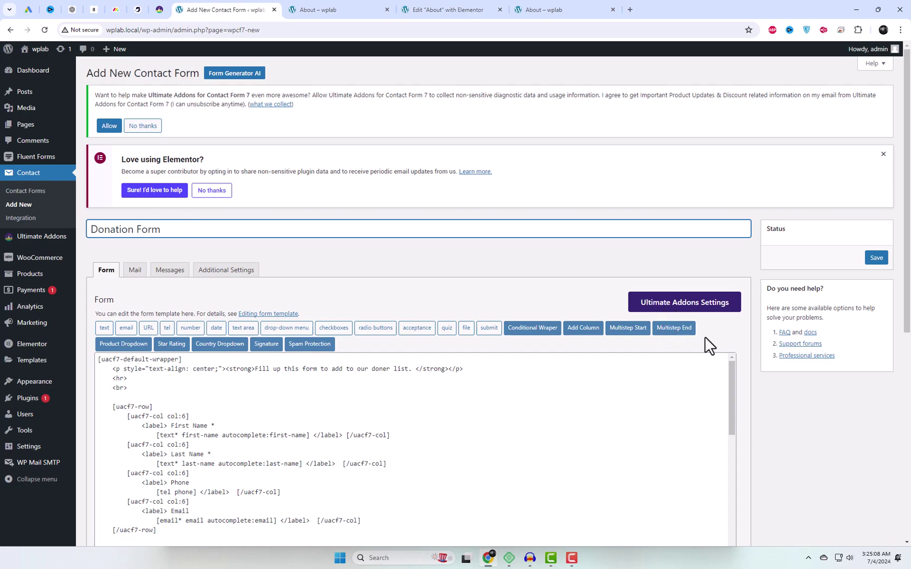
pyautogui.click(878, 259)
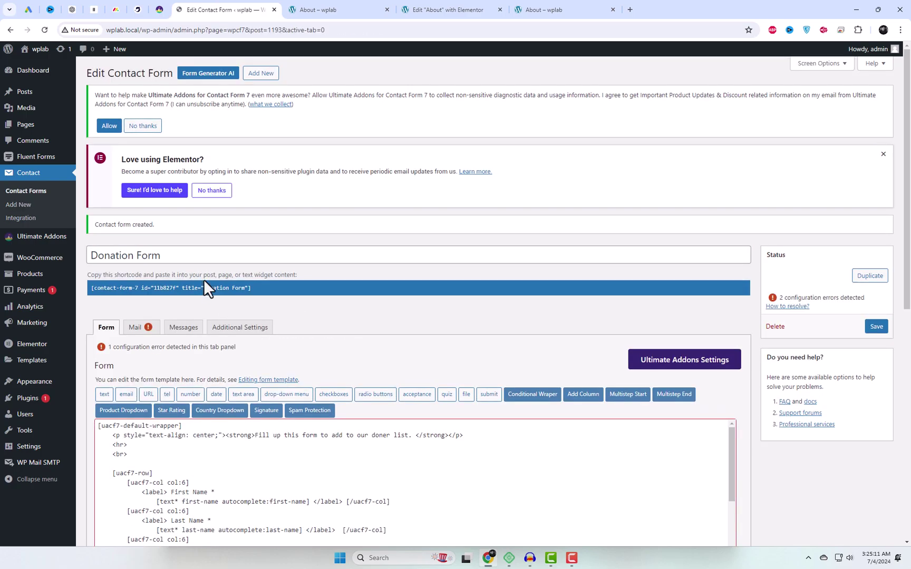
# Replace the About page's Shortcode widget content with [contact-form-7 id="11b827f" title="Donation Form"] in Elementor and update the page.
pyautogui.click(201, 287)
pyautogui.hotkey('ctrl', 'c')
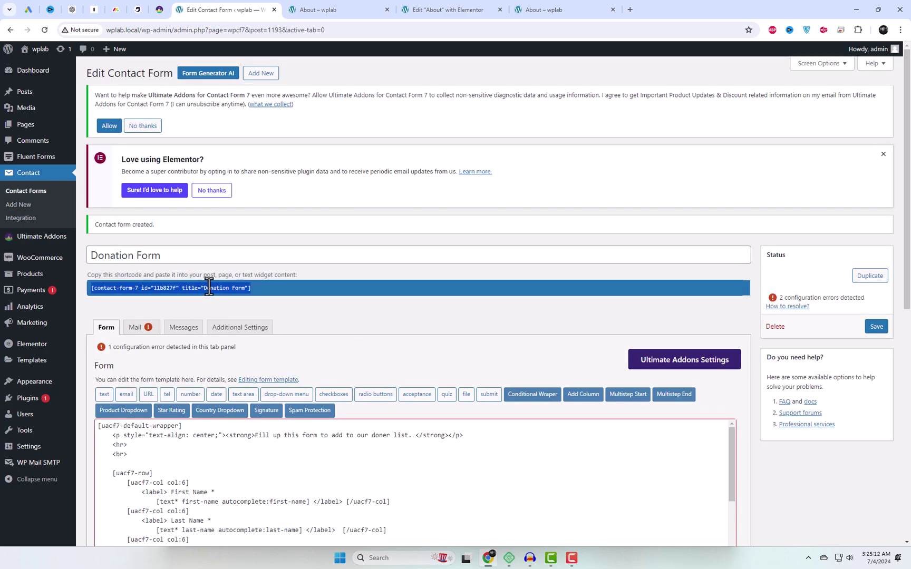
pyautogui.click(445, 10)
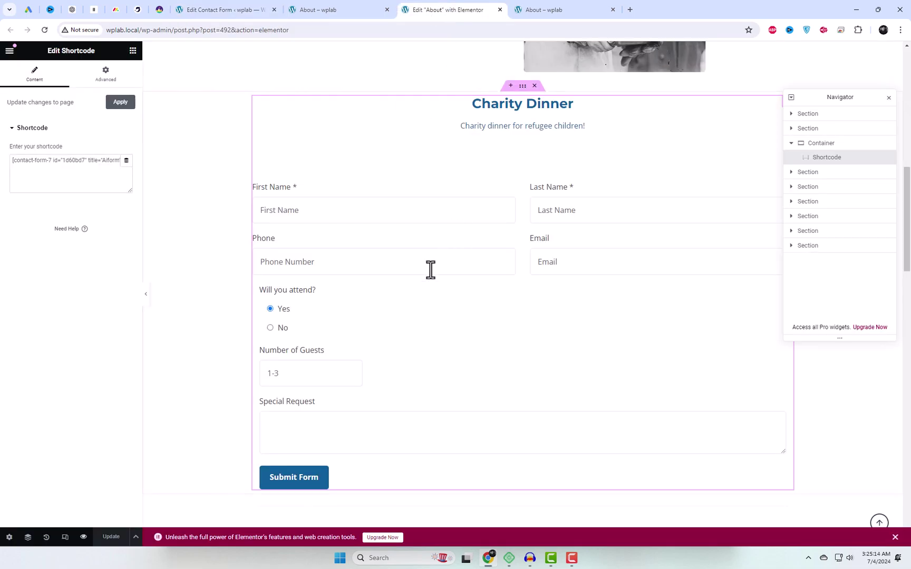
pyautogui.tripleClick(100, 173)
pyautogui.hotkey('ctrl', 'v')
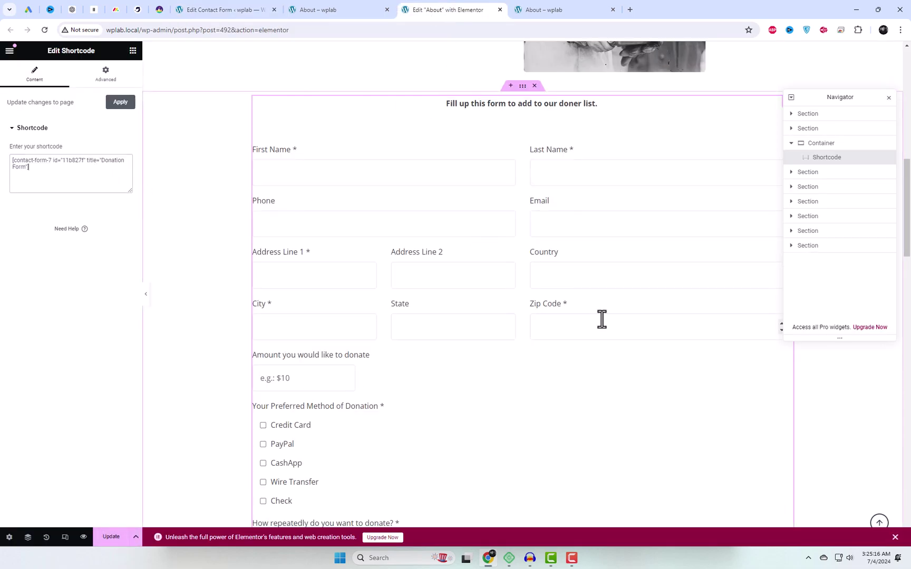
pyautogui.scroll(-1, 603, 319)
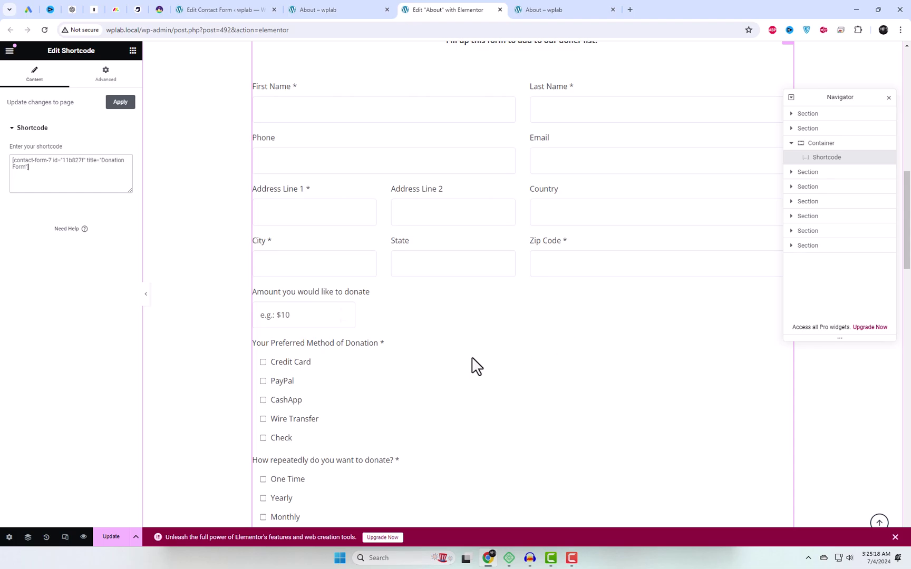
pyautogui.click(119, 537)
pyautogui.scroll(1, 591, 302)
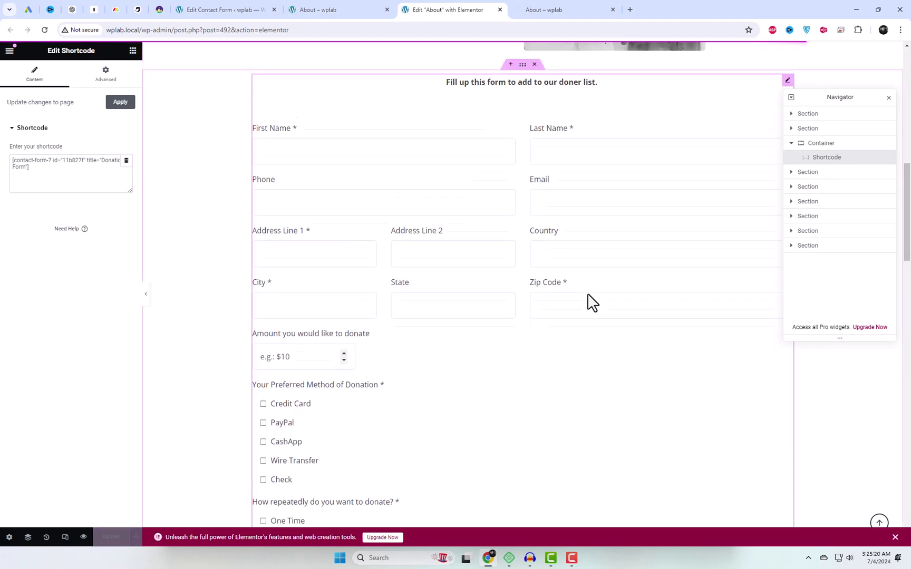
# Reload the About page preview and view the embedded donation form.
pyautogui.click(336, 9)
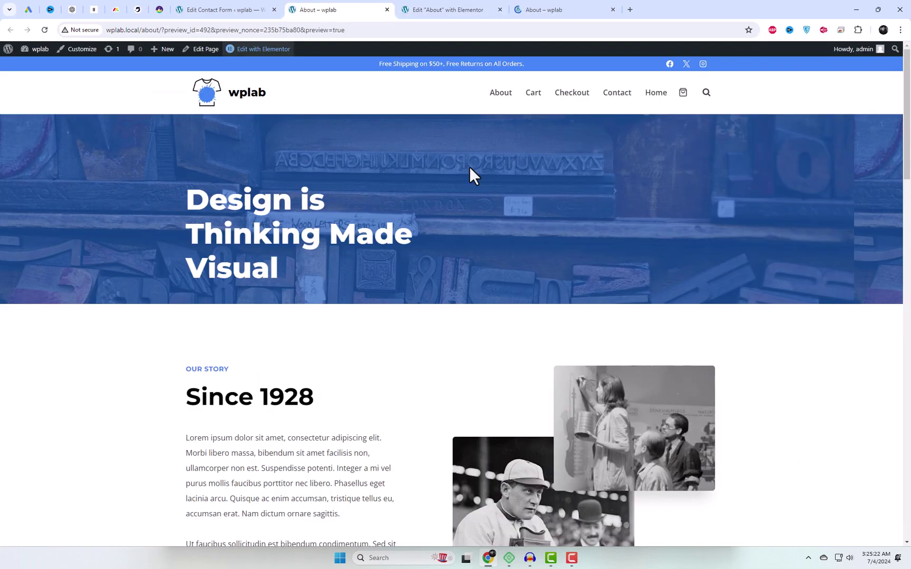
pyautogui.rightClick(569, 190)
pyautogui.click(617, 230)
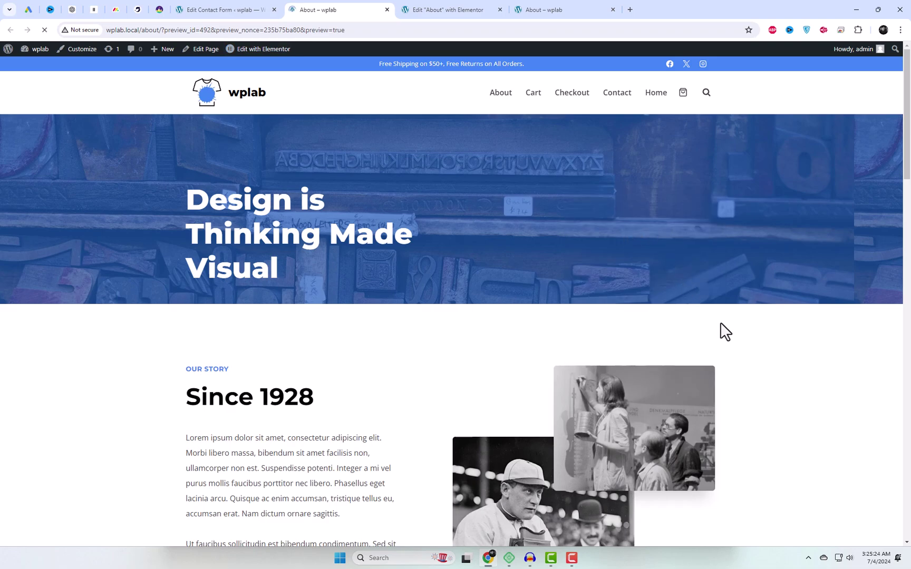
pyautogui.scroll(-10, 764, 343)
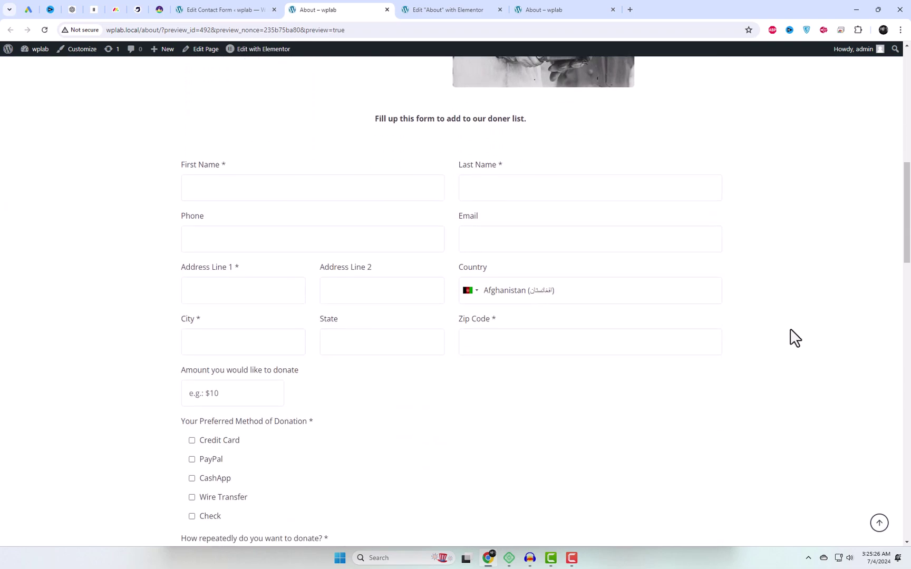
# Test the donation form's Country dropdown by choosing Armenia, and look over the remaining fields.
pyautogui.scroll(-1, 795, 337)
pyautogui.click(477, 238)
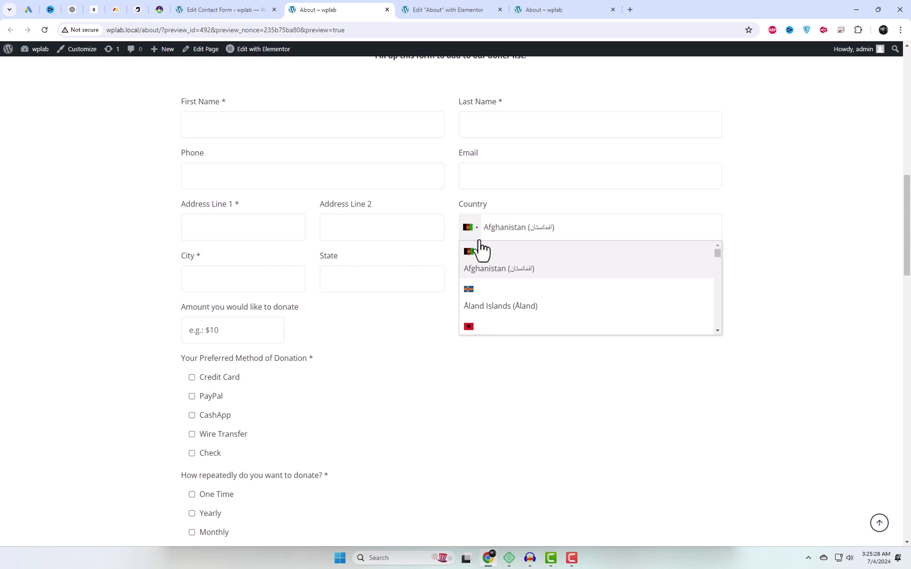
pyautogui.scroll(-4, 498, 300)
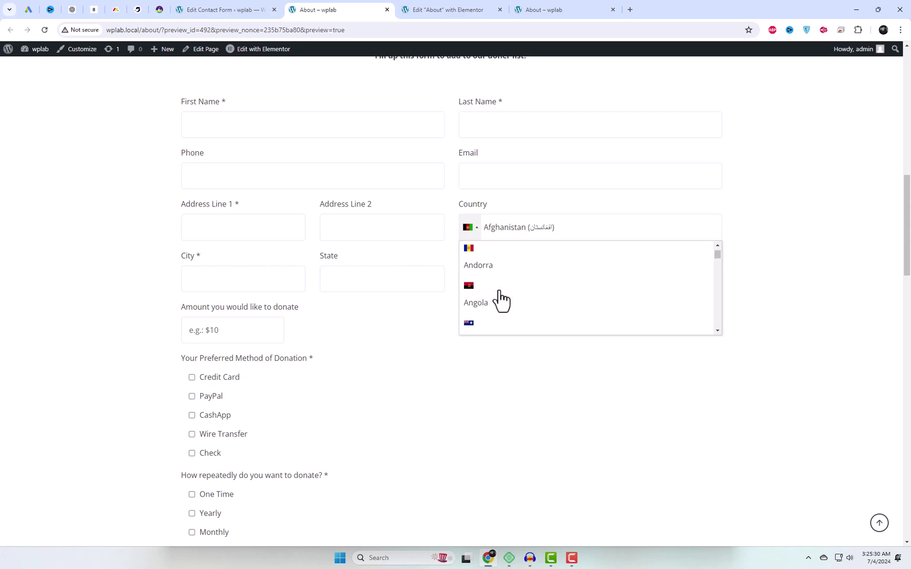
pyautogui.scroll(-4, 501, 300)
pyautogui.click(504, 299)
pyautogui.scroll(-2, 579, 348)
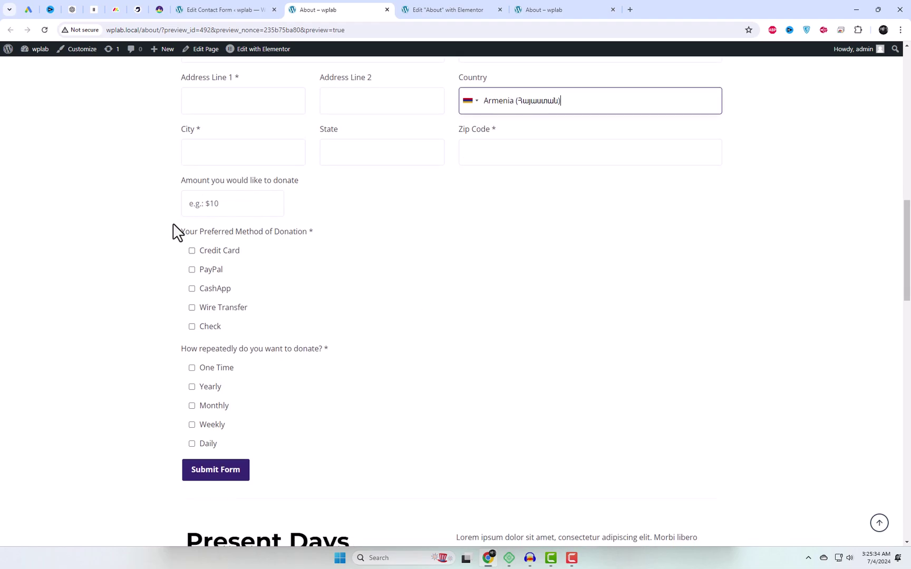
pyautogui.scroll(4, 494, 349)
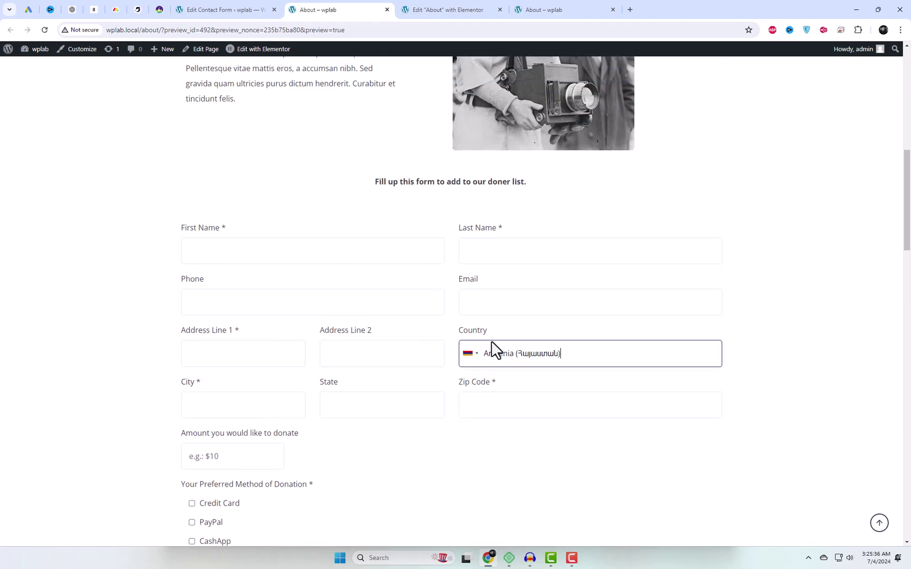
# Replace [your-name] with the [first-name] mail-tag in the From line of the Donation Form's mail message body.
pyautogui.click(216, 10)
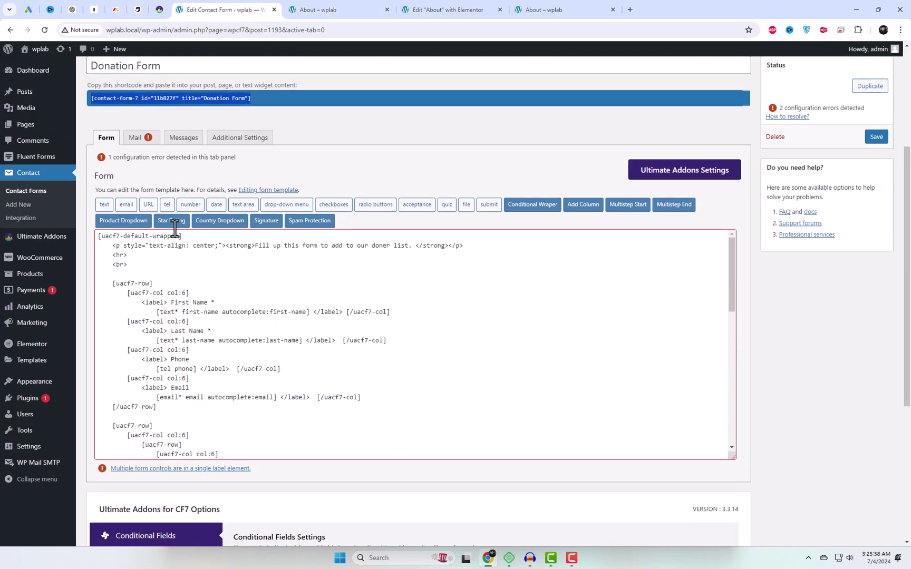
pyautogui.click(135, 137)
pyautogui.scroll(-1, 203, 236)
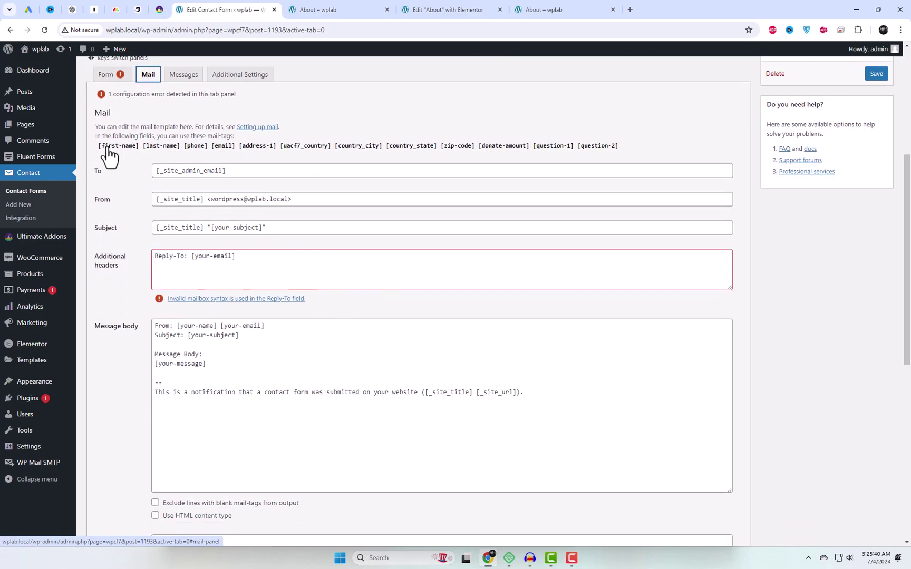
pyautogui.moveTo(100, 147); pyautogui.dragTo(138, 147)
pyautogui.hotkey('ctrl', 'c')
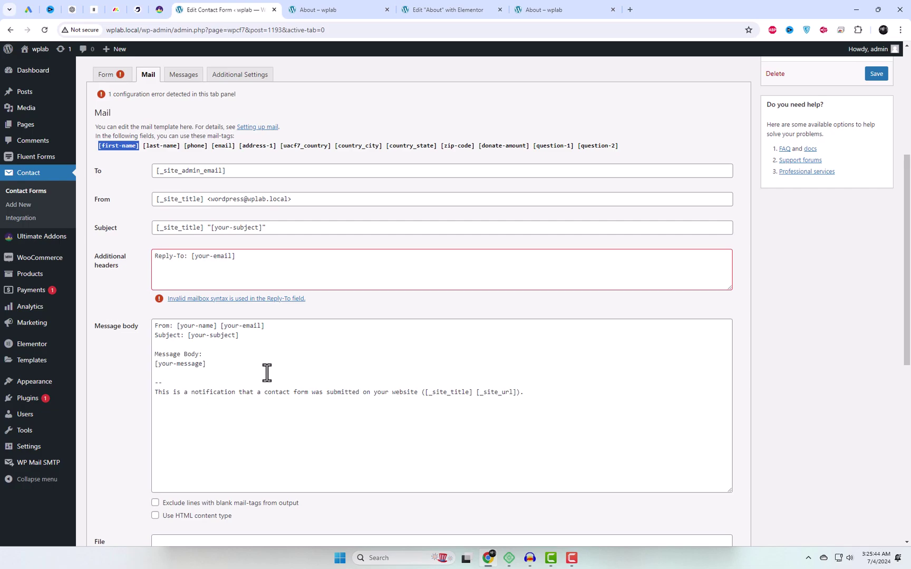
pyautogui.moveTo(177, 325); pyautogui.dragTo(216, 325)
pyautogui.hotkey('ctrl', 'v')
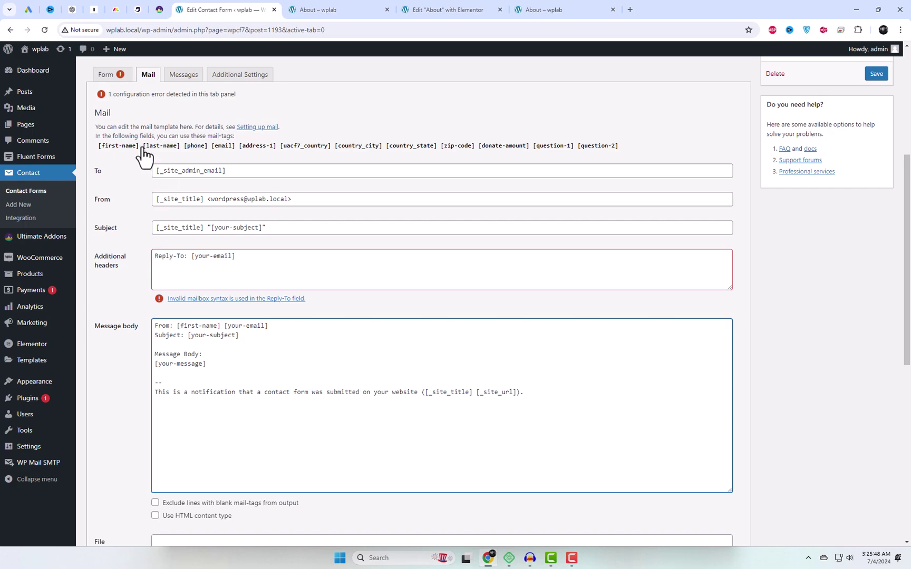
# Add the [last-name] mail-tag after [first-name] in the message body's From line and replace [your-email] with [email].
pyautogui.moveTo(143, 147); pyautogui.dragTo(181, 148)
pyautogui.hotkey('ctrl', 'c')
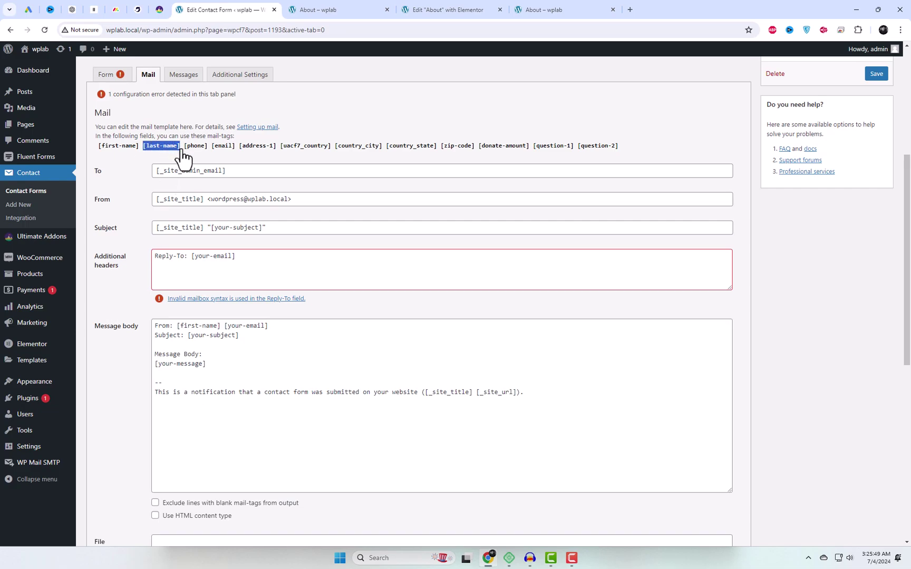
pyautogui.click(221, 326)
pyautogui.hotkey('ctrl', 'v')
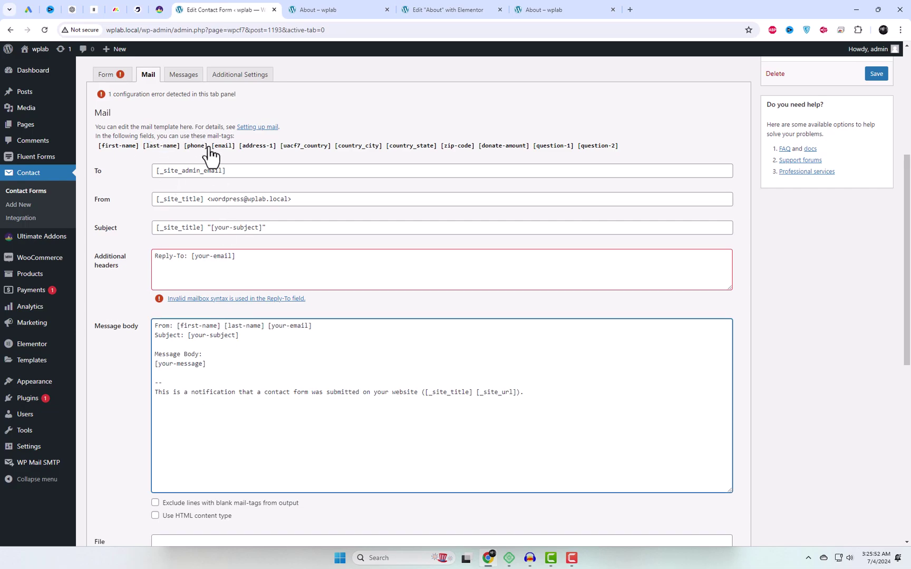
pyautogui.moveTo(211, 147); pyautogui.dragTo(235, 148)
pyautogui.hotkey('ctrl', 'c')
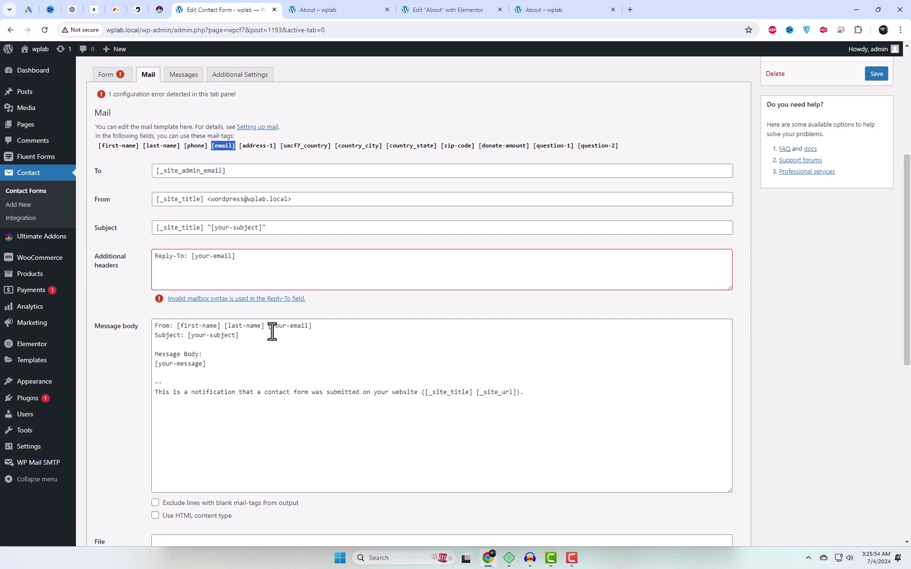
pyautogui.moveTo(266, 327); pyautogui.dragTo(321, 327)
pyautogui.hotkey('ctrl', 'v')
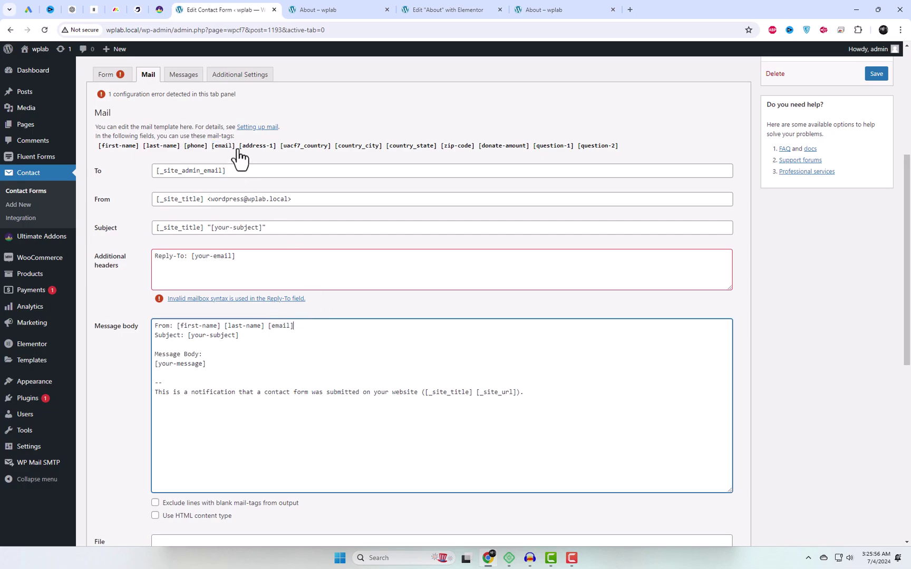
# Add Address: [address-1], Country: [uacf7_country], City: [country_city], State: [country_state] and Zip Code: [zip-code] lines between the Subject line and Message Body.
pyautogui.moveTo(240, 147); pyautogui.dragTo(276, 148)
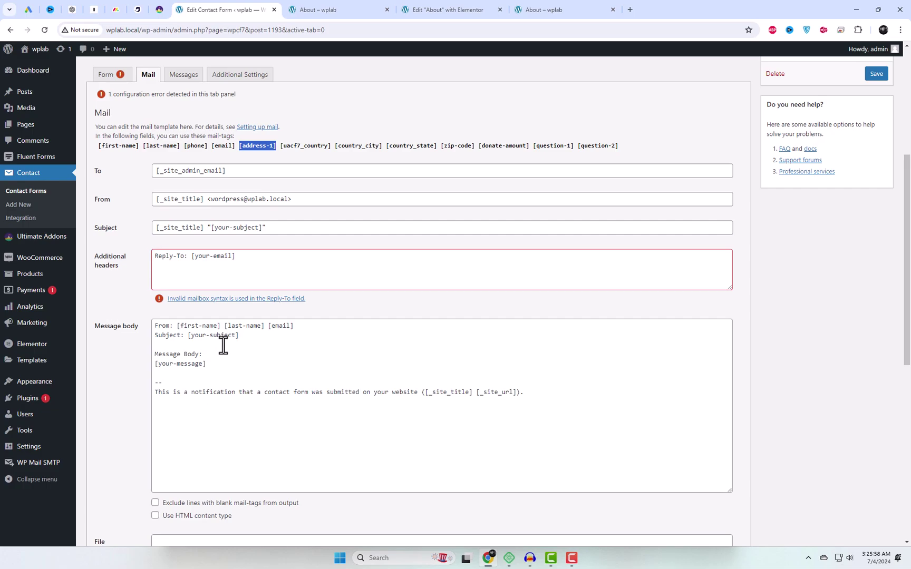
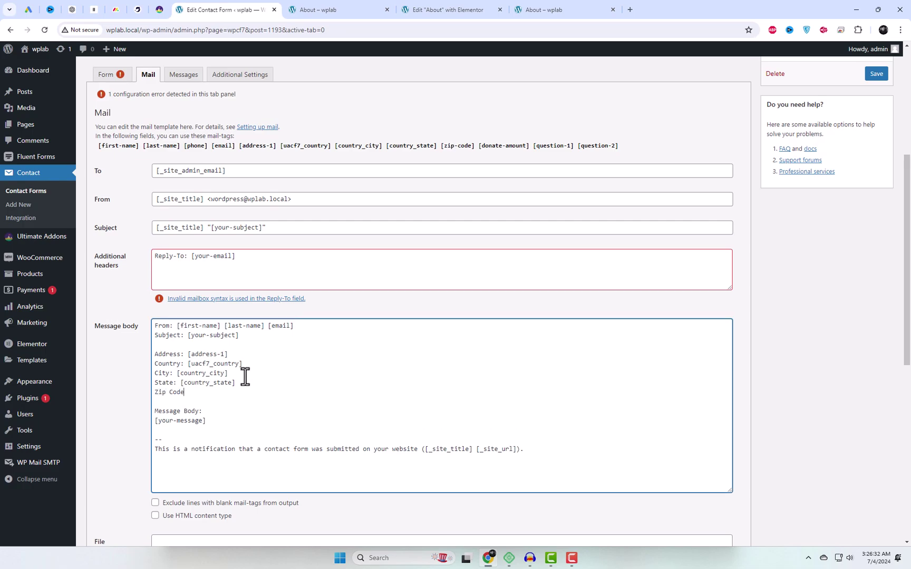
pyautogui.write('[zip-code]')
# Add the line Amount: [donate-amount] to the message body, separated from the Zip Code line by a blank line.
pyautogui.moveTo(479, 147); pyautogui.dragTo(529, 155)
pyautogui.hotkey('ctrl', 'c')
pyautogui.scroll(-1, 246, 390)
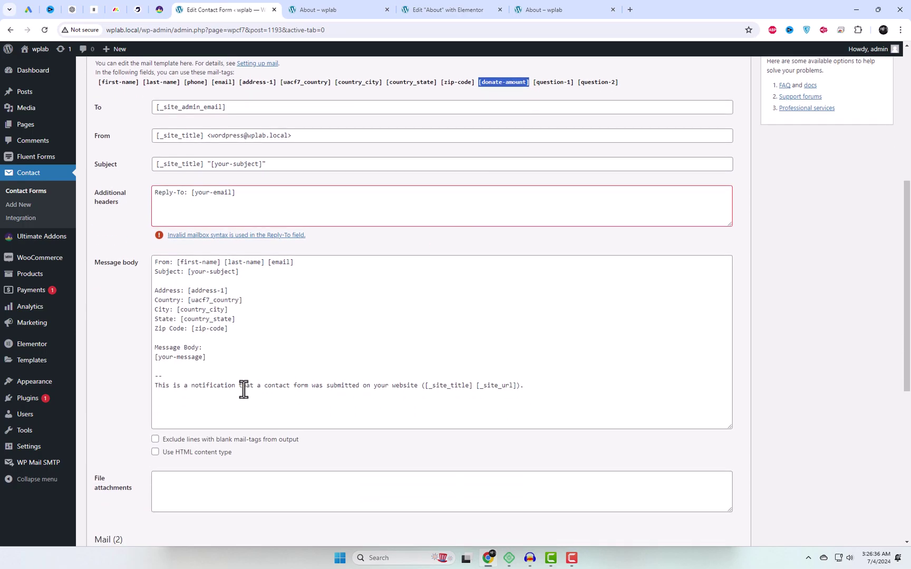
pyautogui.click(238, 327)
pyautogui.press('Return')
pyautogui.press('Return')
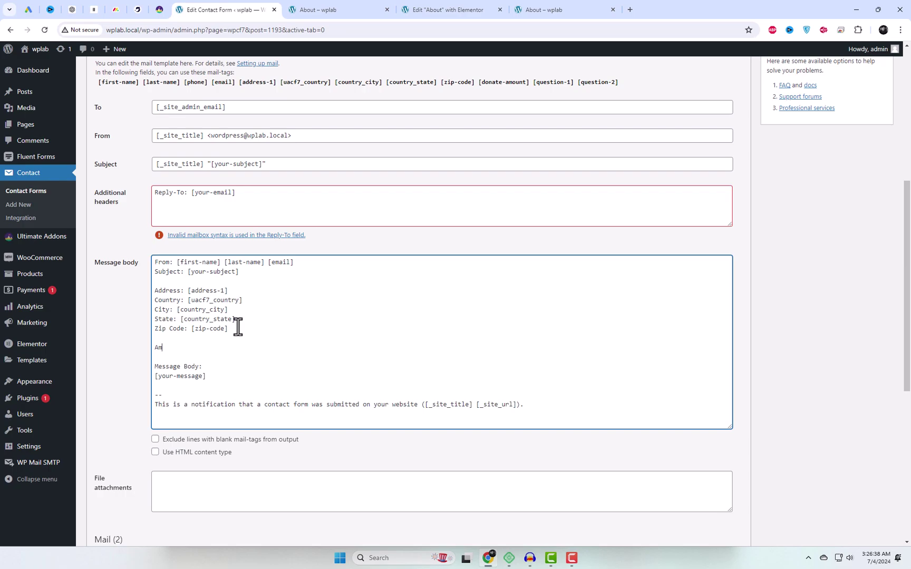
pyautogui.write('Amount:')
pyautogui.hotkey('ctrl', 'v')
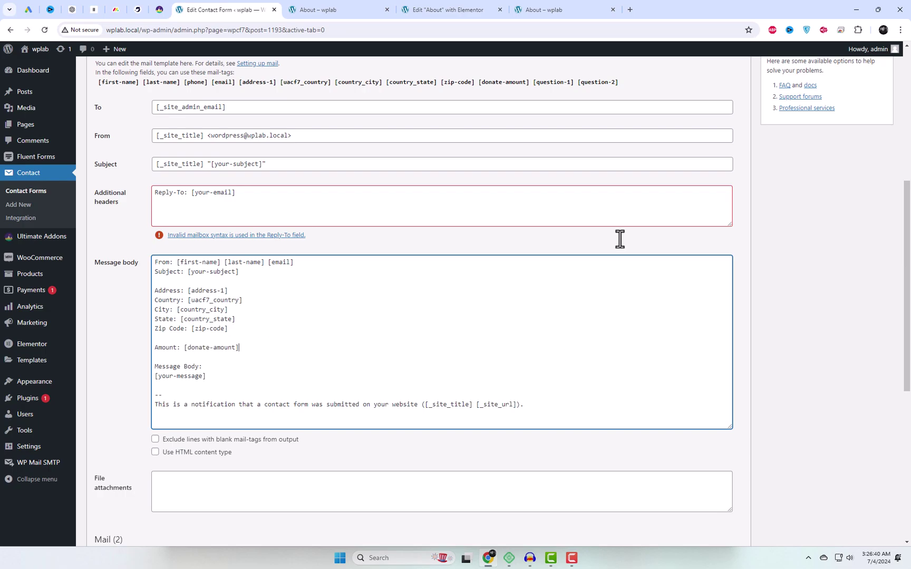
# Add the line Question One: [question-1] below the Amount line in the message body.
pyautogui.moveTo(533, 87); pyautogui.dragTo(575, 89)
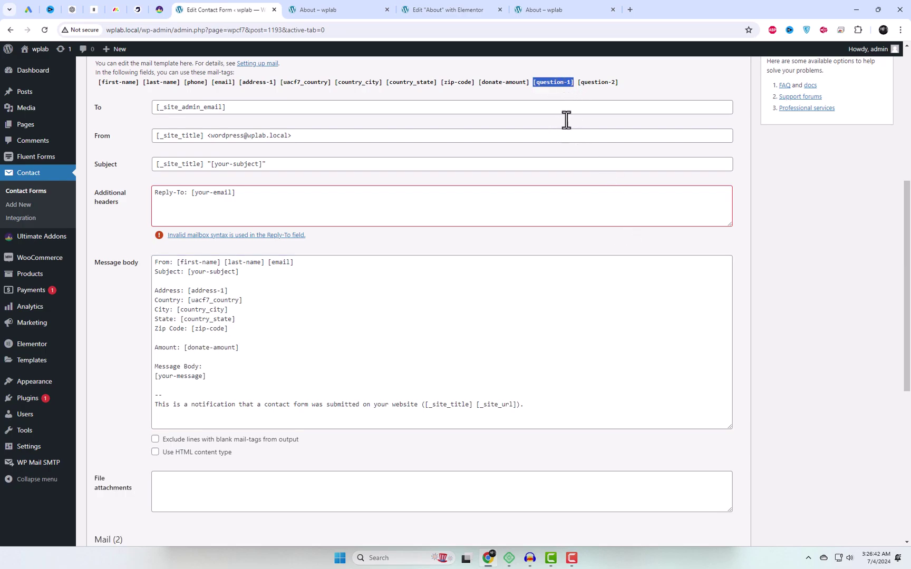
pyautogui.click(251, 348)
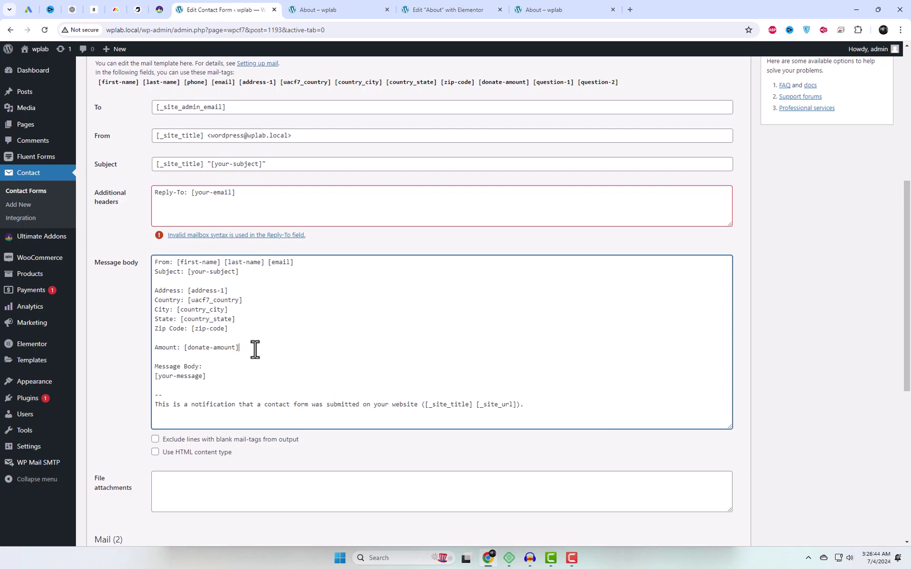
pyautogui.press('Return')
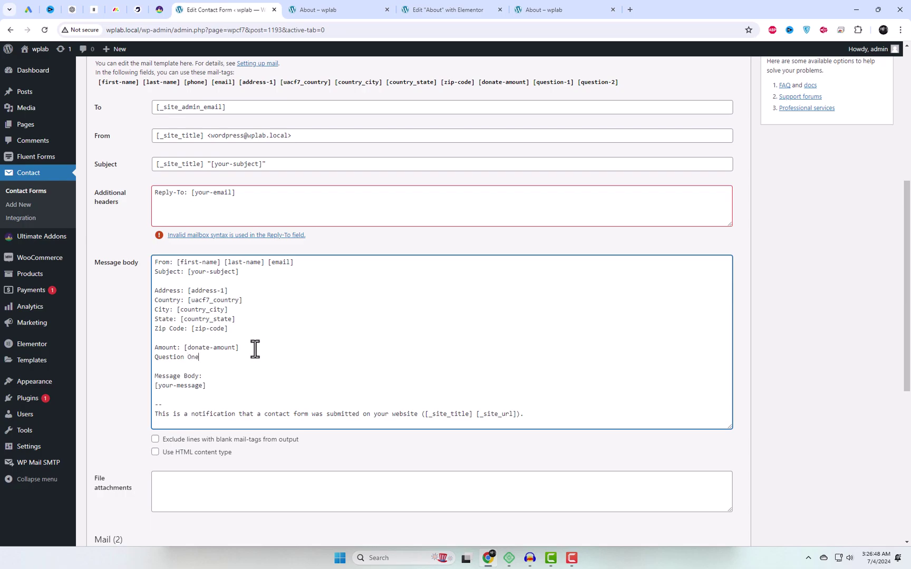
pyautogui.press('Return')
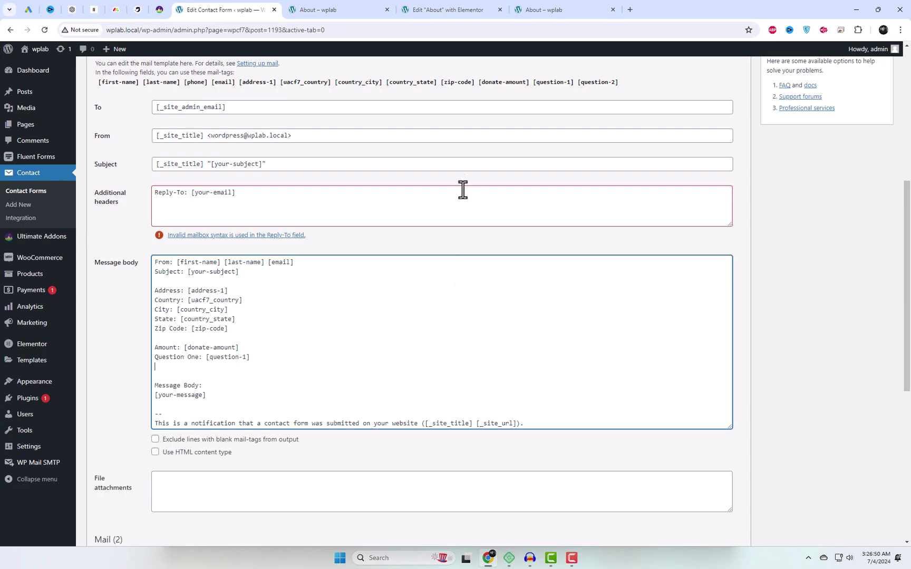
# Add the line Question Two [question-2] below Question One in the message body and save the form.
pyautogui.click(606, 83)
pyautogui.click(601, 94)
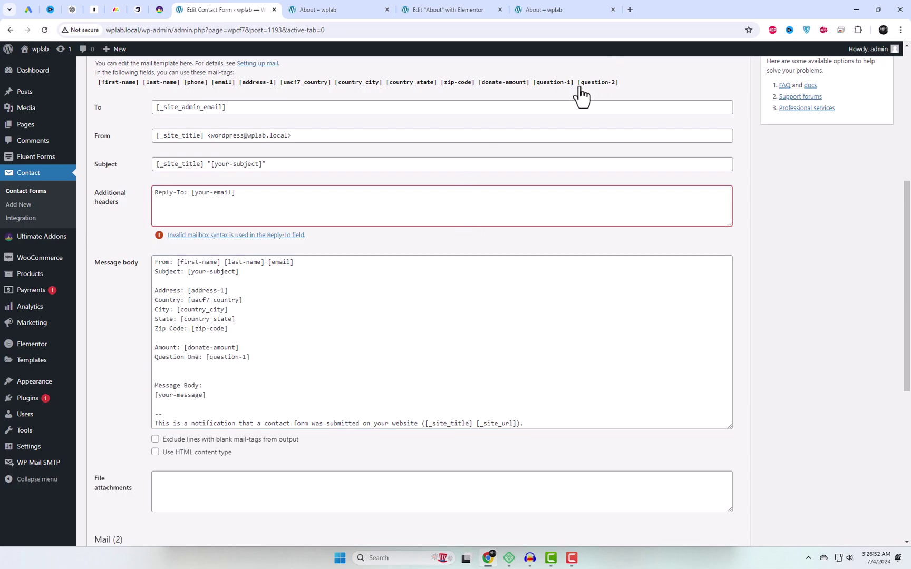
pyautogui.moveTo(608, 86); pyautogui.dragTo(619, 84)
pyautogui.hotkey('ctrl', 'c')
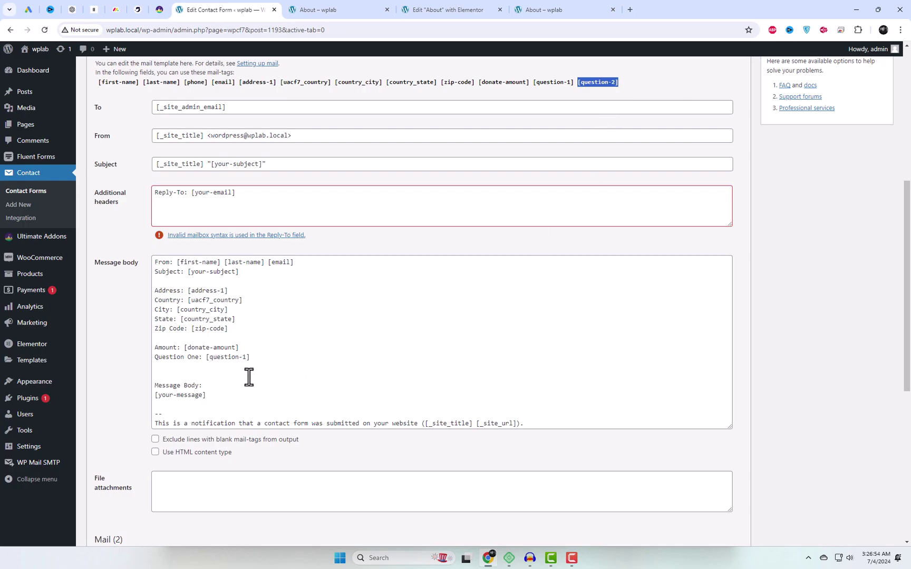
pyautogui.click(258, 359)
pyautogui.press('Return')
pyautogui.hotkey('ctrl', 'v')
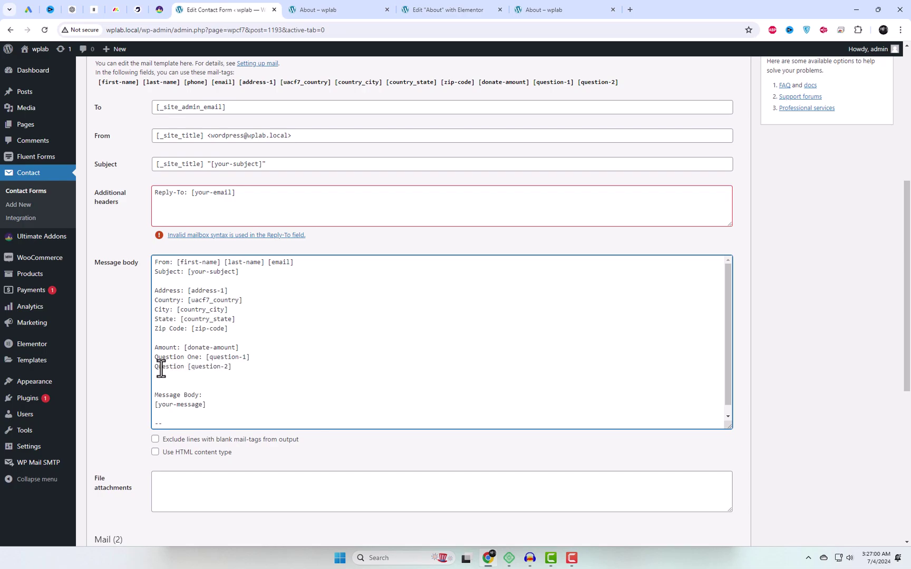
pyautogui.scroll(1, 508, 384)
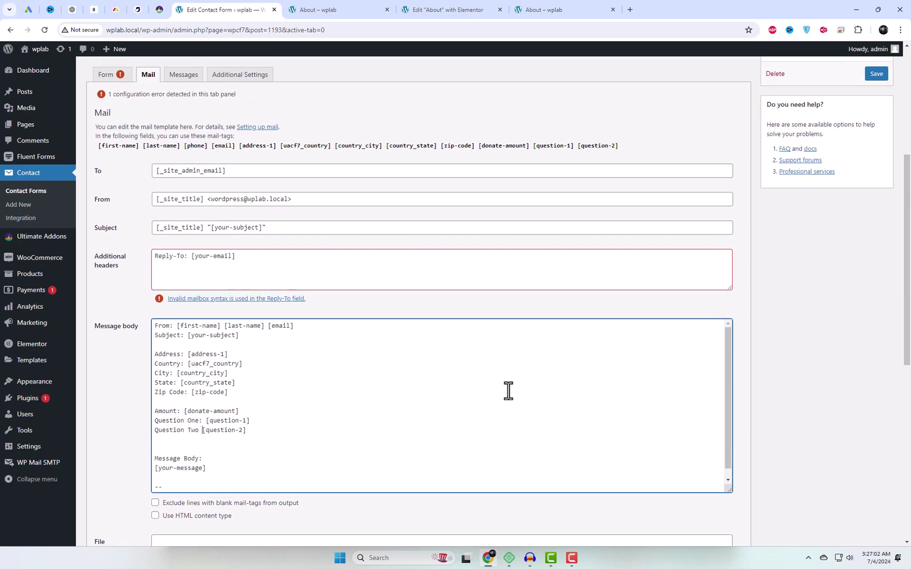
pyautogui.click(876, 75)
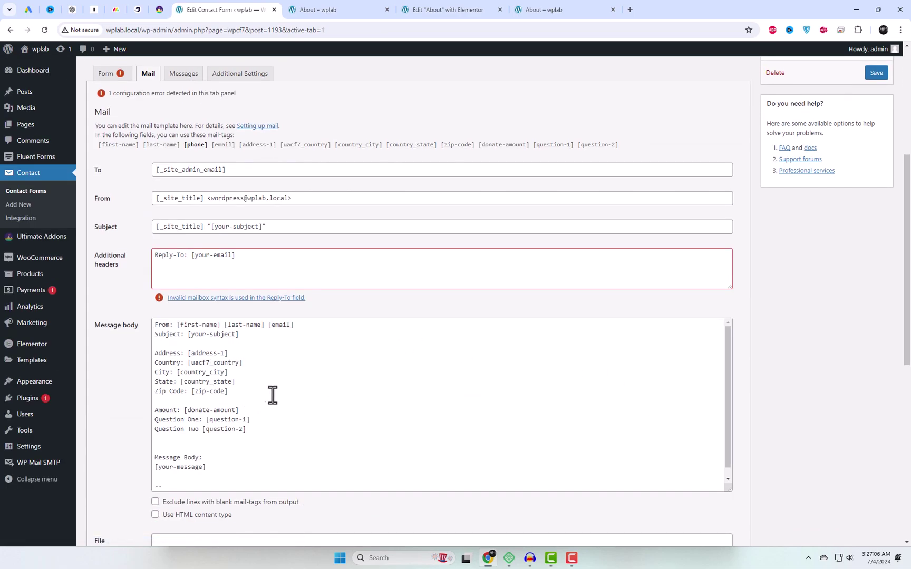
# Add a Phone: line with the [phone] mail-tag above the Address line in the message body and save the form.
pyautogui.click(198, 147)
pyautogui.hotkey('ctrl', 'c')
pyautogui.click(230, 346)
pyautogui.press('Return')
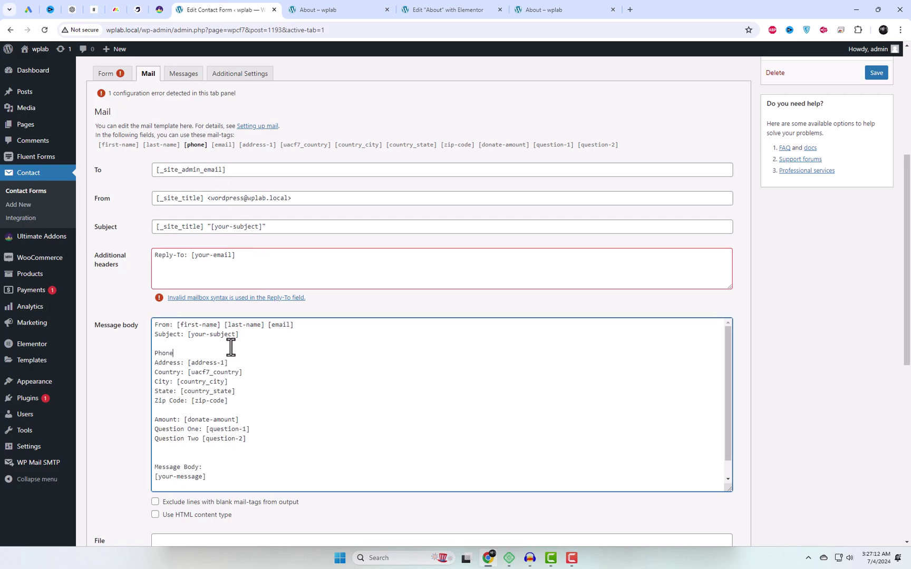
pyautogui.write('Phone:')
pyautogui.hotkey('ctrl', 'v')
pyautogui.click(877, 73)
# Reload the About page preview and start a test entry in the donation form by filling in a name.
pyautogui.click(336, 6)
pyautogui.rightClick(586, 180)
pyautogui.click(620, 216)
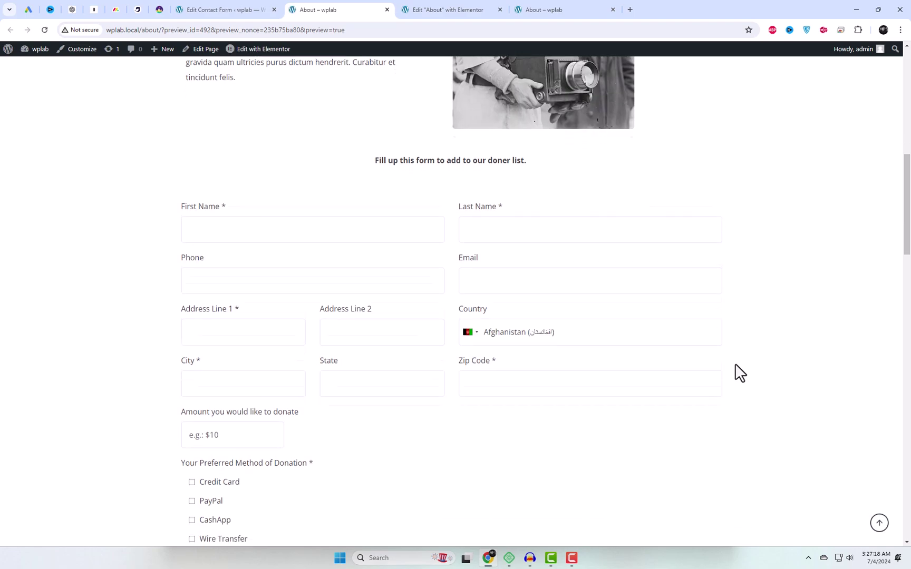
pyautogui.click(234, 129)
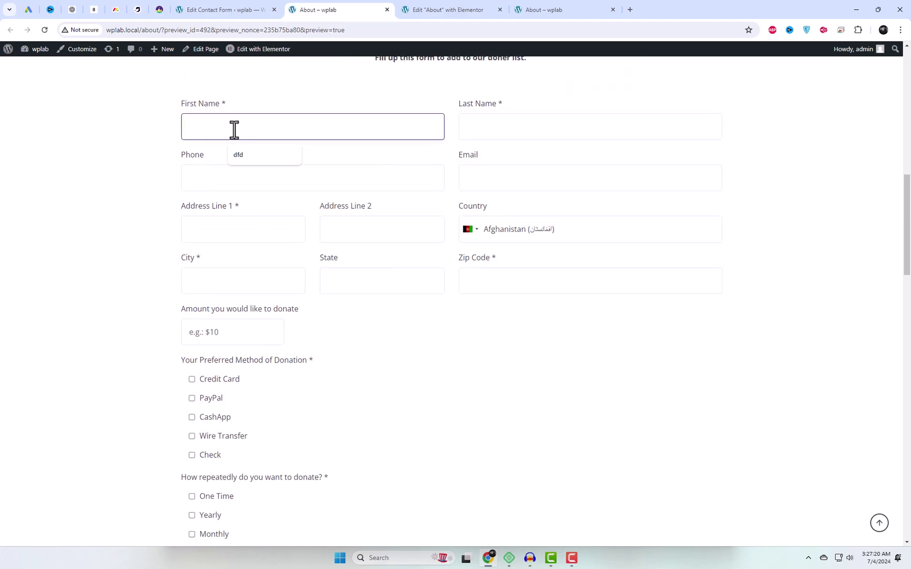
pyautogui.press('Tab')
pyautogui.write('ali')
pyautogui.press('Tab')
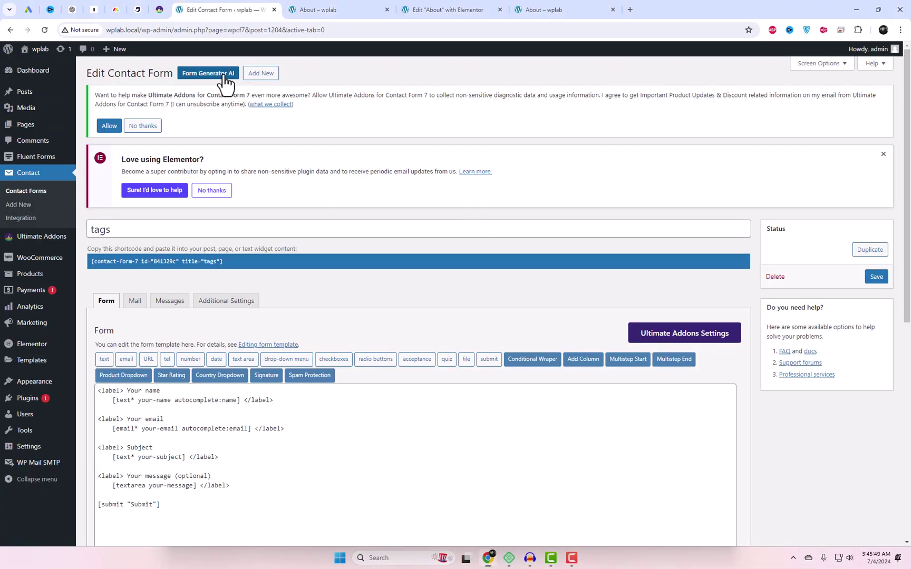
# Generate a drop-down menu tag for the tags contact form with Form Generator AI.
pyautogui.click(216, 74)
pyautogui.click(212, 235)
pyautogui.click(211, 250)
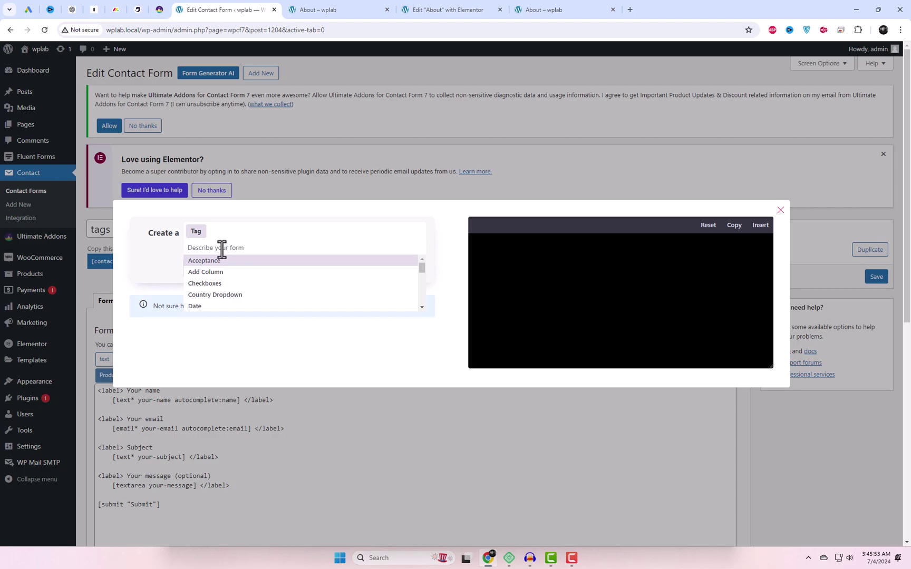
pyautogui.write('name')
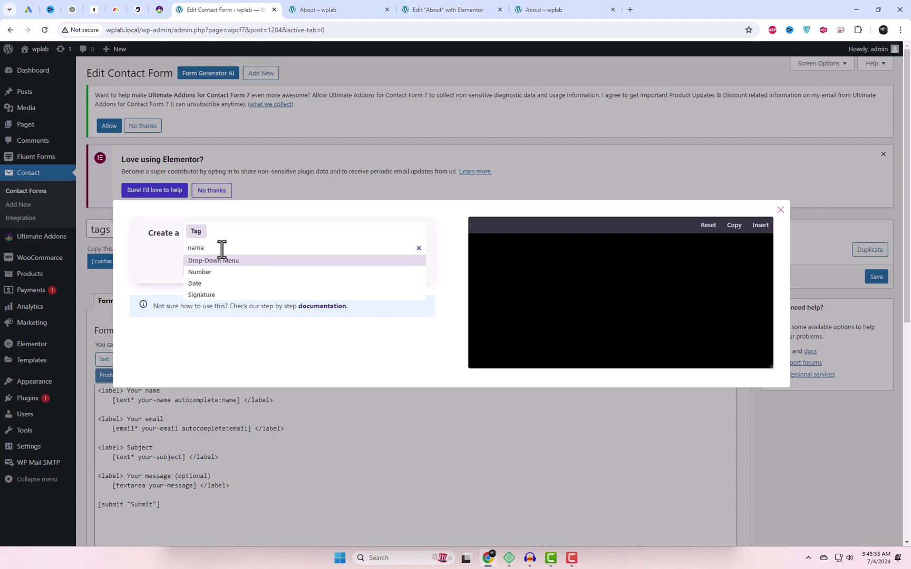
pyautogui.press('Return')
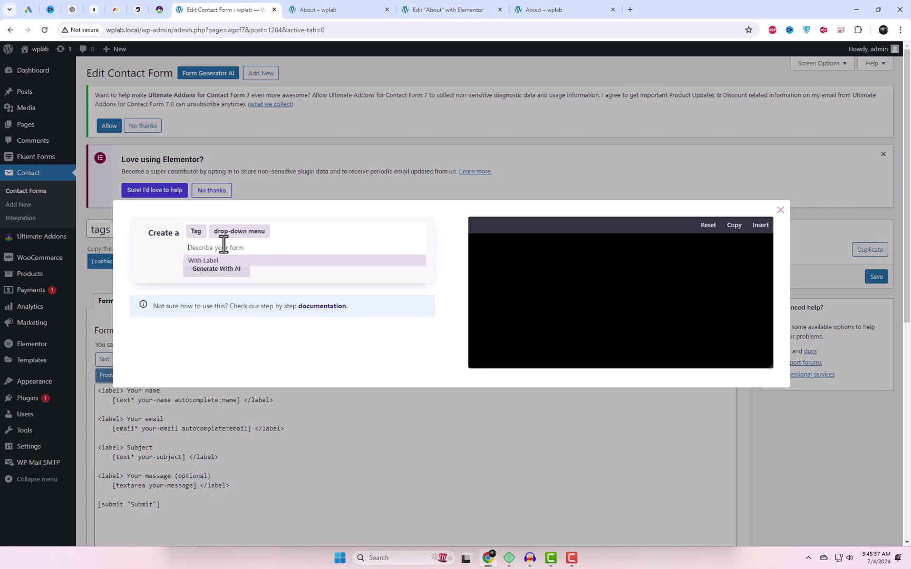
pyautogui.click(143, 280)
pyautogui.click(216, 272)
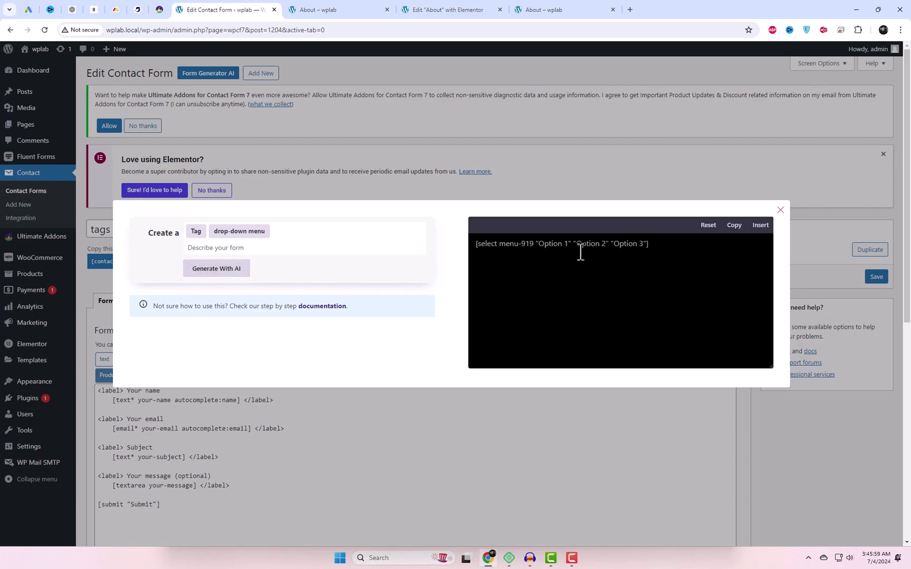
# Replace the form template's Subject field with the generated [select menu-919 "Option 1" "Option 2" "Option 3"] tag and label it Options.
pyautogui.tripleClick(542, 246)
pyautogui.hotkey('ctrl', 'c')
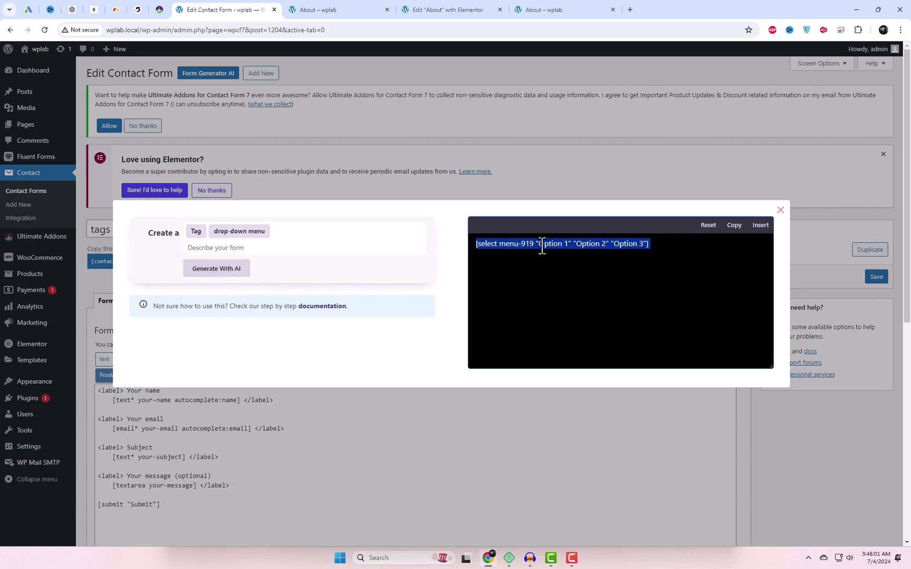
pyautogui.click(779, 211)
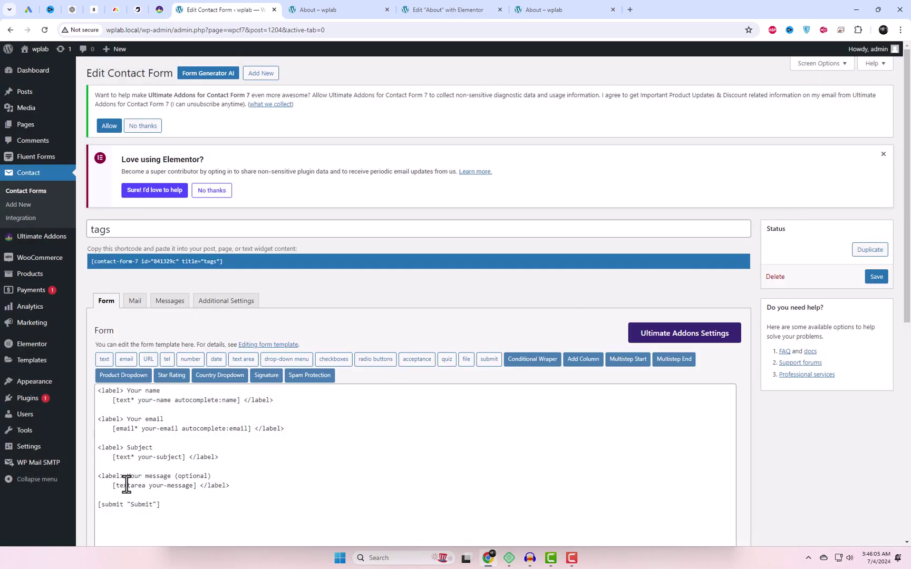
pyautogui.click(111, 486)
pyautogui.moveTo(111, 458); pyautogui.dragTo(187, 458)
pyautogui.hotkey('ctrl', 'v')
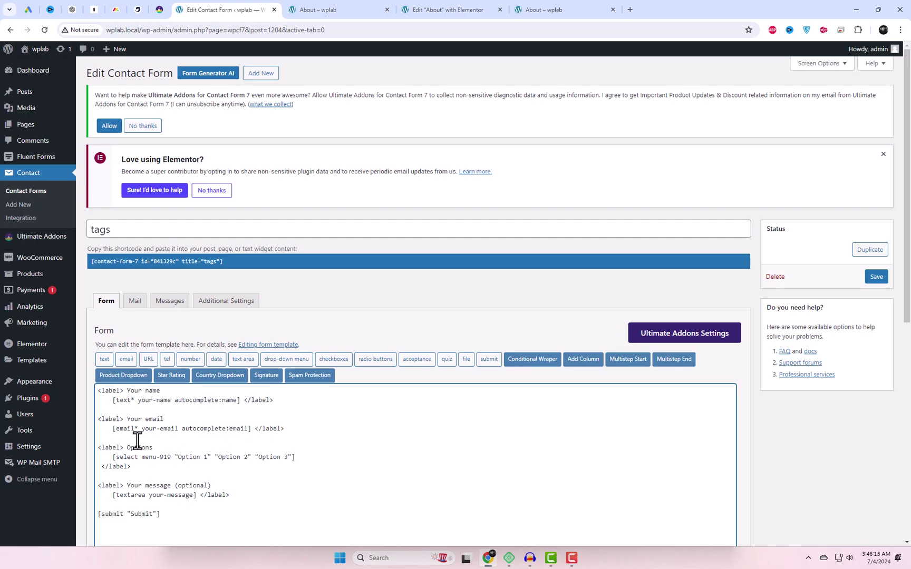
# Duplicate the Your email field block directly below itself in the form template and change the copy's label to Phone.
pyautogui.moveTo(279, 428); pyautogui.dragTo(95, 418)
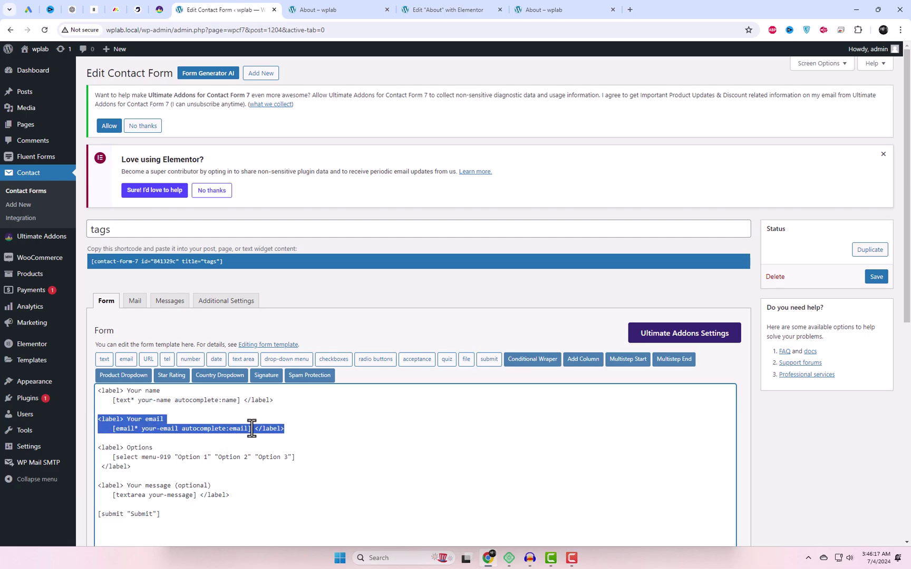
pyautogui.hotkey('ctrl', 'c')
pyautogui.click(284, 429)
pyautogui.press('Return')
pyautogui.press('Return')
pyautogui.hotkey('ctrl', 'v')
pyautogui.moveTo(127, 448); pyautogui.dragTo(170, 443)
pyautogui.write('Ph')
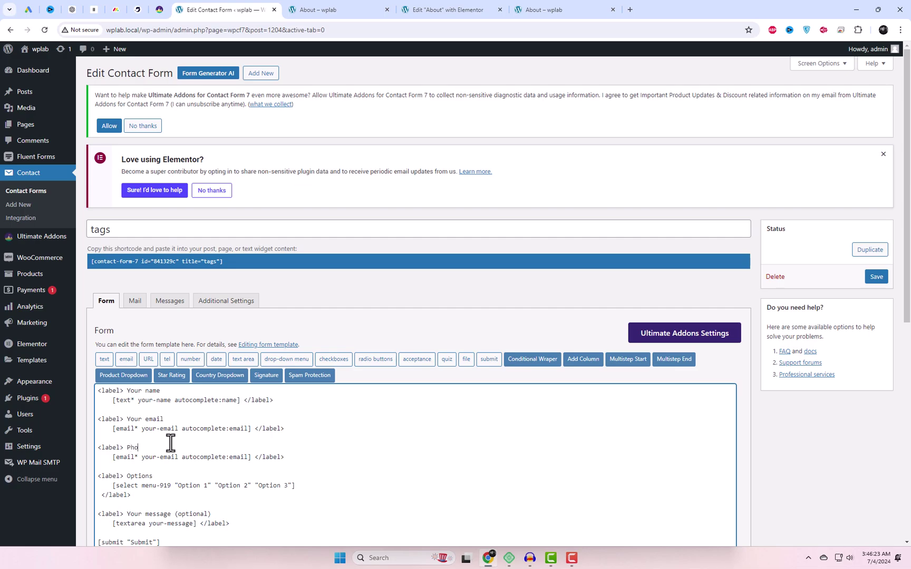
# Generate a number tag for the tags contact form with Form Generator AI.
pyautogui.click(209, 74)
pyautogui.click(230, 248)
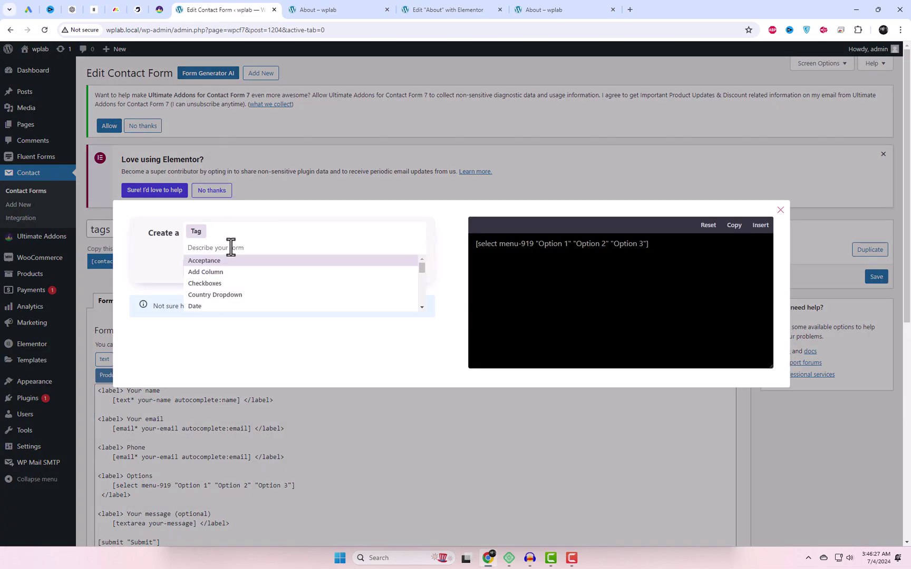
pyautogui.click(421, 307)
pyautogui.click(422, 308)
pyautogui.click(422, 308)
pyautogui.click(292, 278)
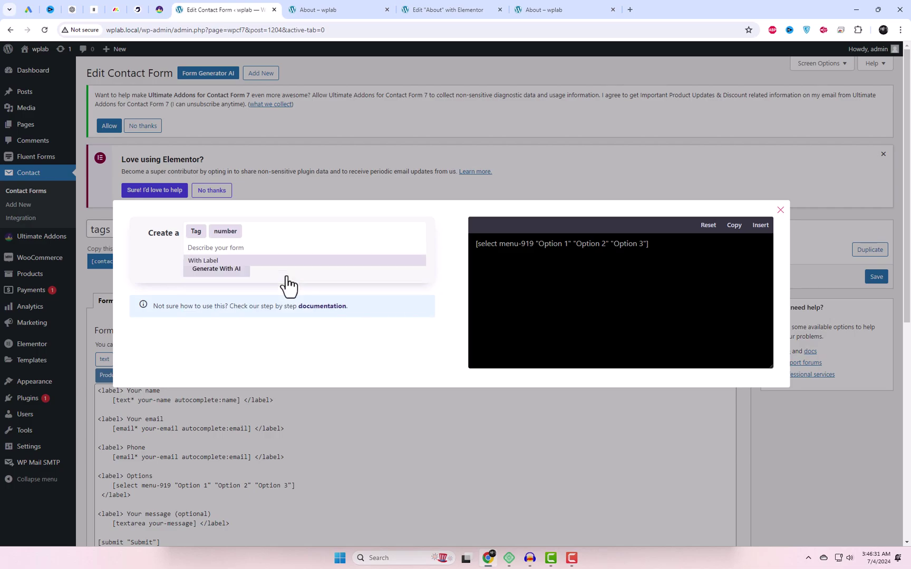
pyautogui.click(228, 271)
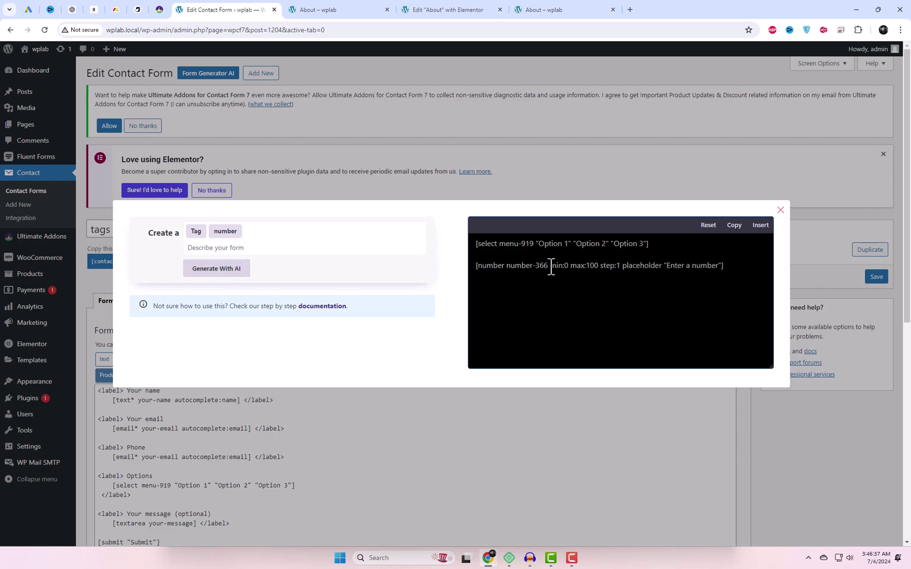
# Generate a tel tag for the tags contact form with Form Generator AI and copy the generated tag.
pyautogui.click(221, 240)
pyautogui.press('BackSpace')
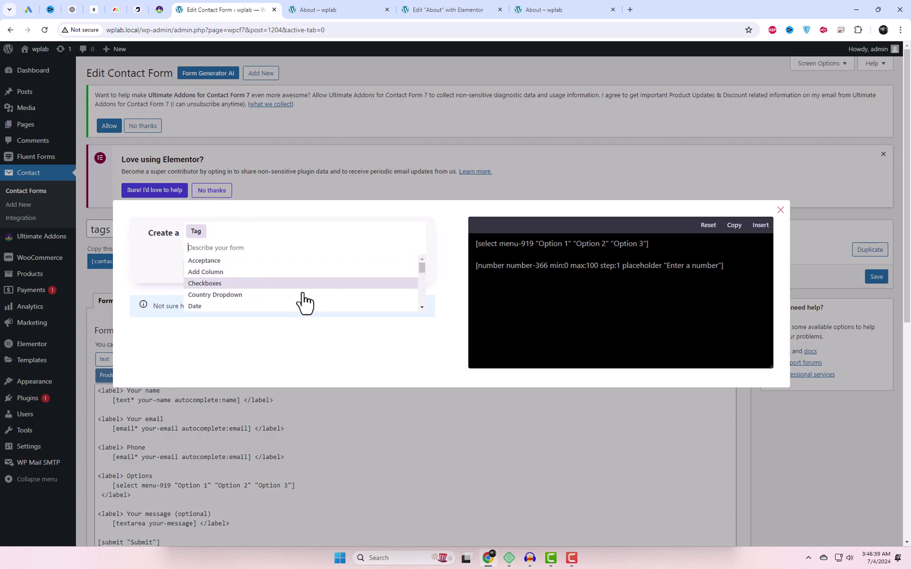
pyautogui.scroll(-2, 423, 306)
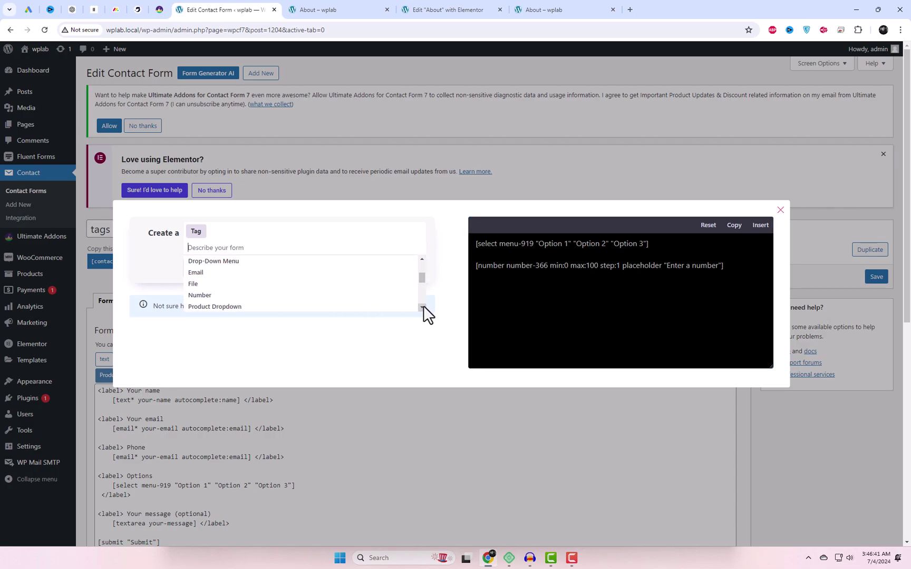
pyautogui.scroll(-5, 423, 306)
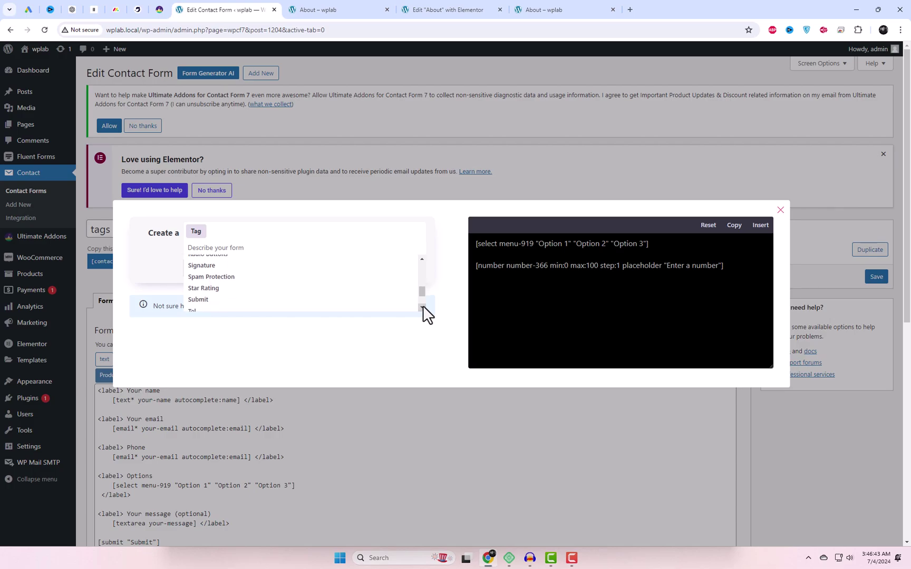
pyautogui.scroll(-1, 422, 304)
pyautogui.click(244, 273)
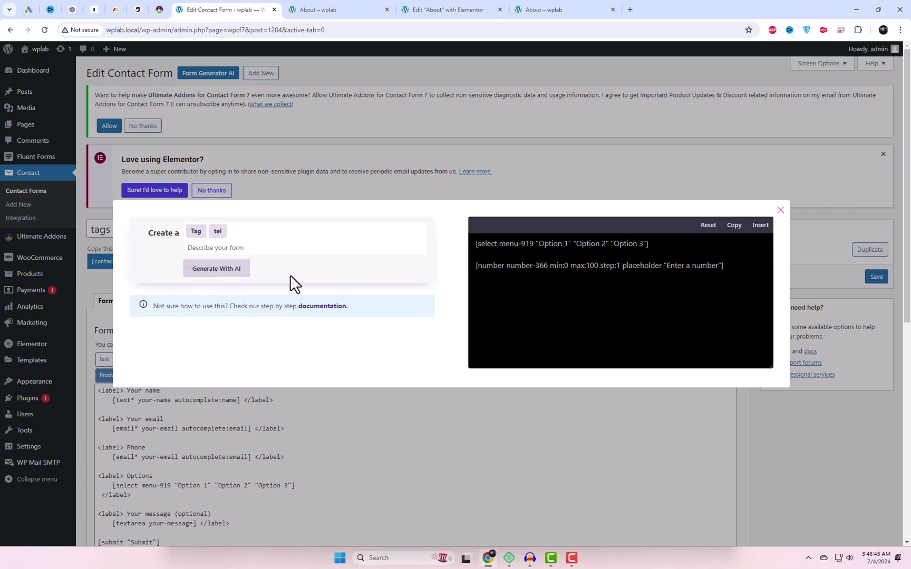
pyautogui.click(224, 269)
pyautogui.tripleClick(527, 287)
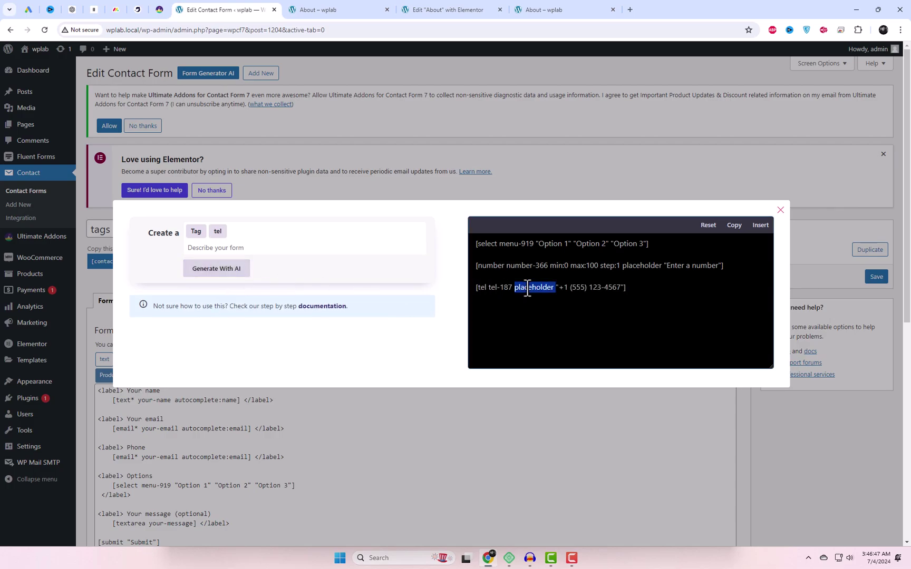
pyautogui.click(781, 211)
# Replace the email tag under the Phone label with the copied tel-187 tag in the form template and save the form.
pyautogui.scroll(-1, 311, 484)
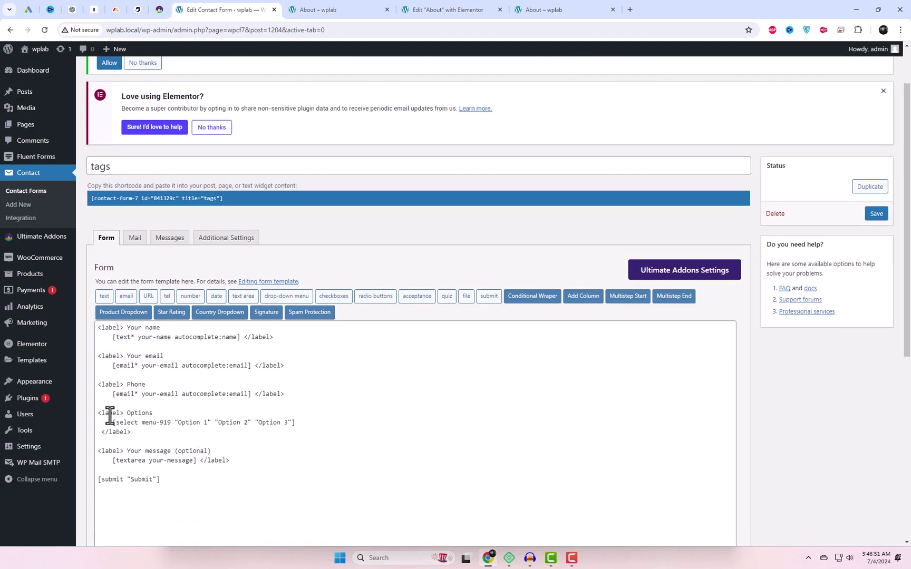
pyautogui.moveTo(112, 394); pyautogui.dragTo(254, 395)
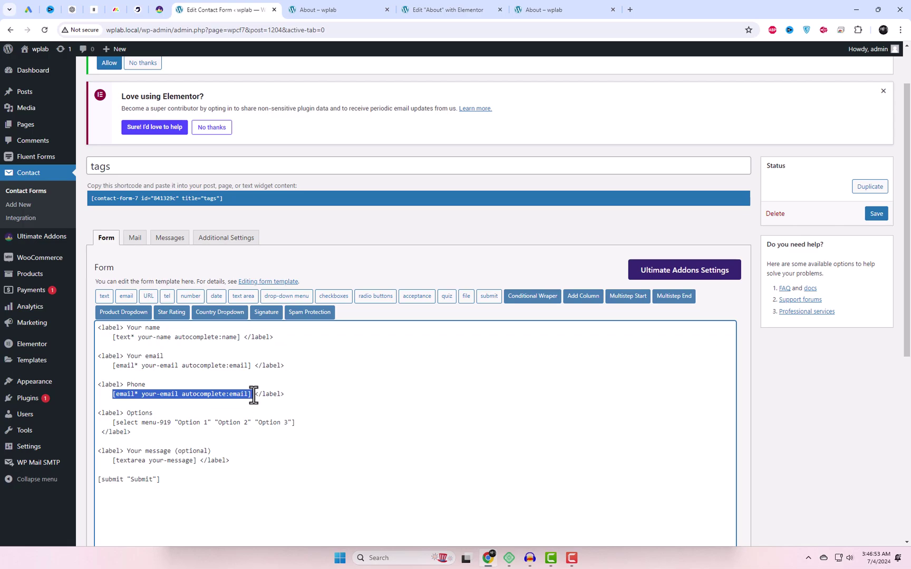
pyautogui.hotkey('ctrl', 'v')
pyautogui.press('BackSpace')
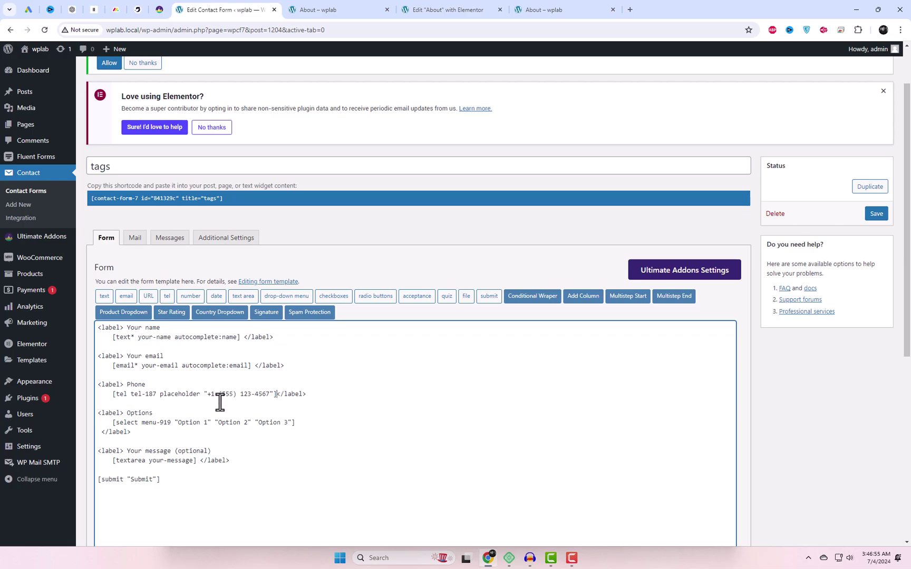
pyautogui.click(876, 214)
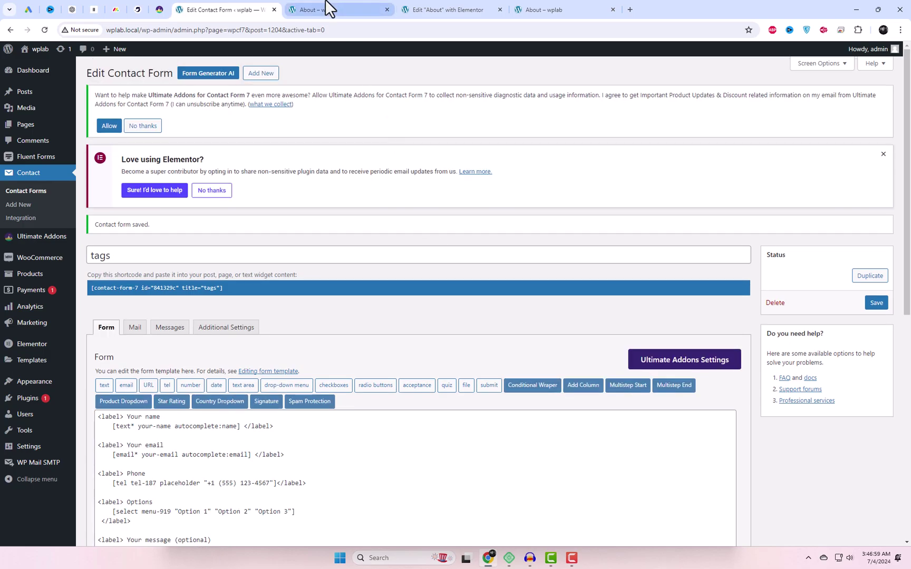
# Reload the published About page and try out the choices in the embedded form's Options drop-down.
pyautogui.click(331, 9)
pyautogui.click(305, 30)
pyautogui.press('Return')
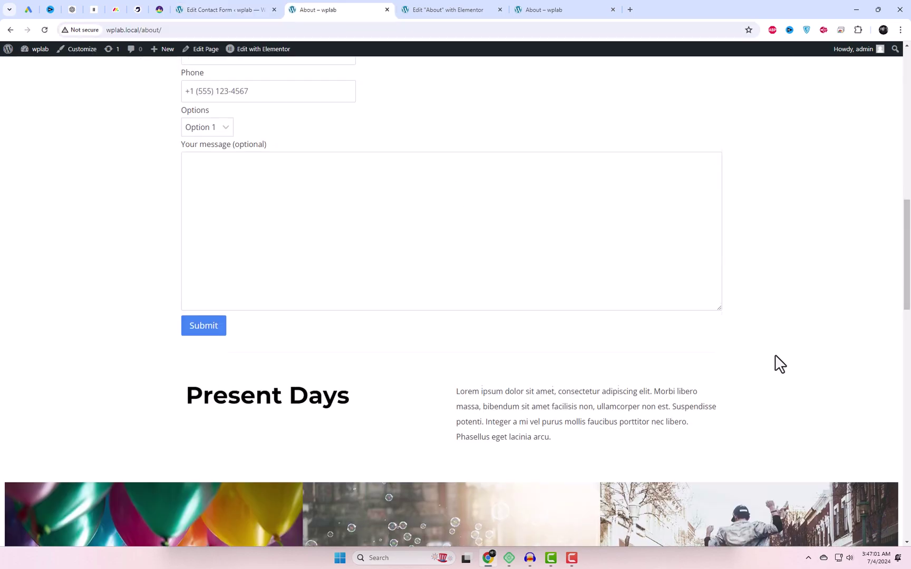
pyautogui.click(214, 252)
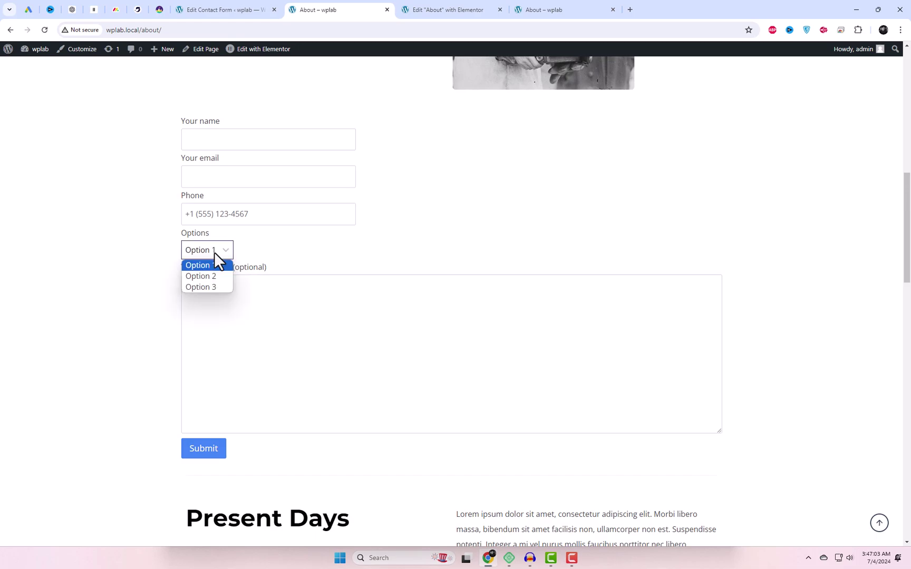
pyautogui.click(209, 275)
pyautogui.click(210, 284)
pyautogui.click(207, 317)
pyautogui.click(194, 240)
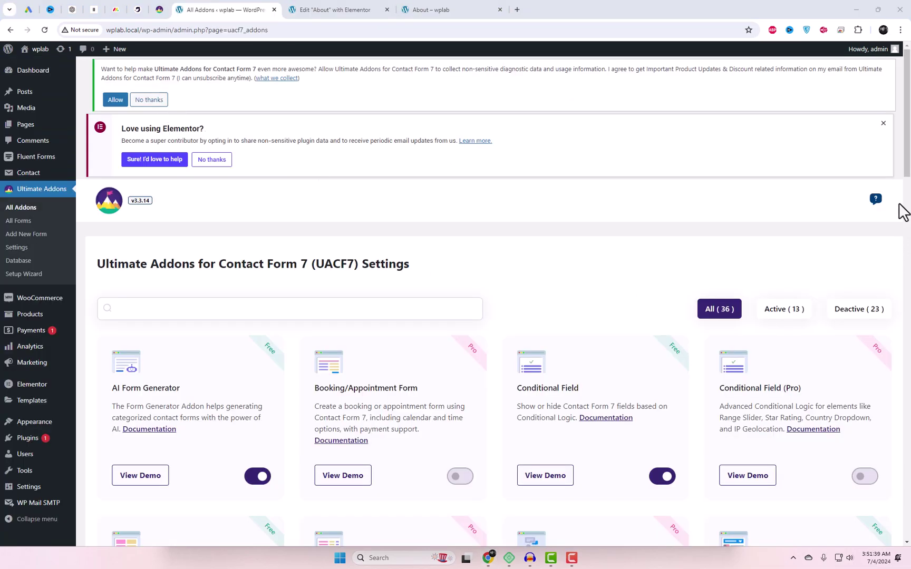
# Look through the addons offered in the Ultimate Addons for Contact Form 7 settings.
pyautogui.moveTo(908, 151); pyautogui.dragTo(907, 228)
pyautogui.scroll(-1, 862, 348)
pyautogui.scroll(-5, 862, 353)
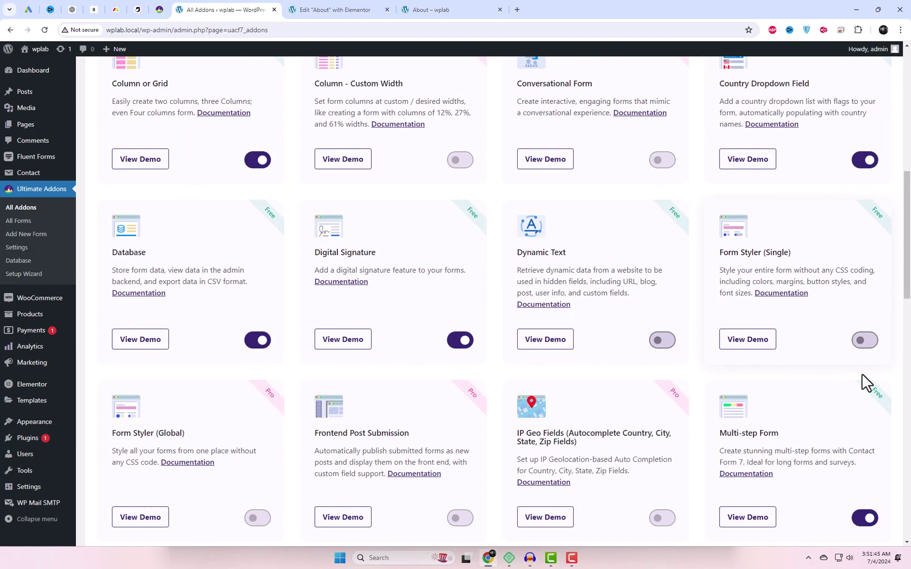
pyautogui.scroll(-6, 861, 373)
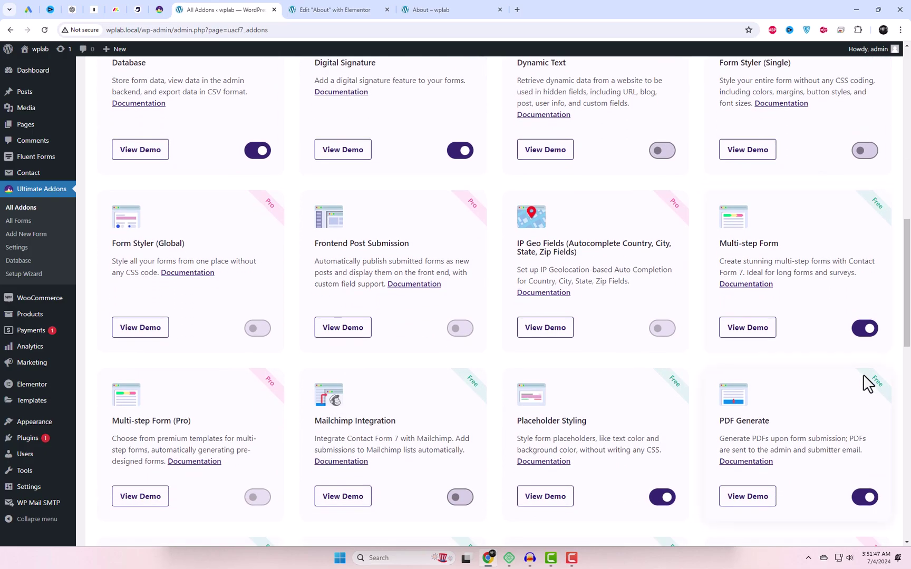
pyautogui.scroll(-9, 867, 394)
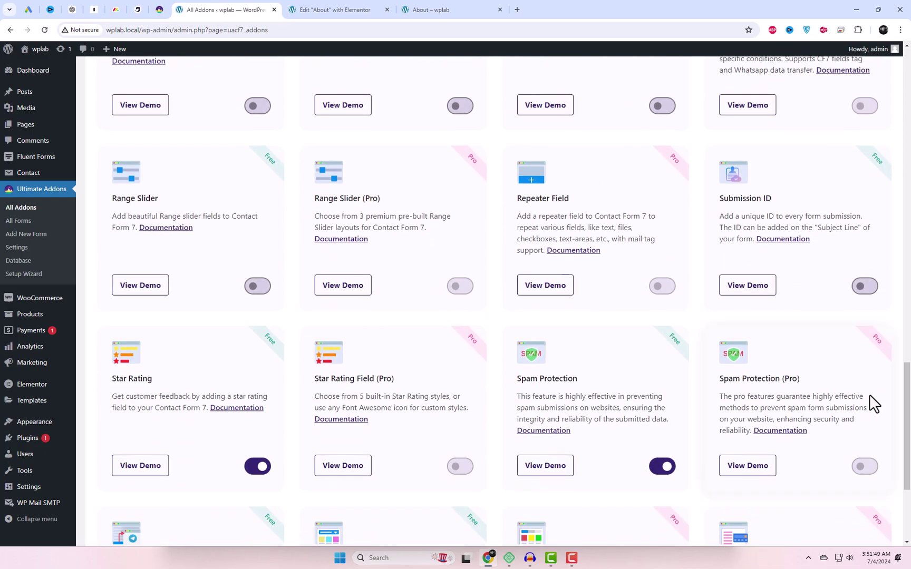